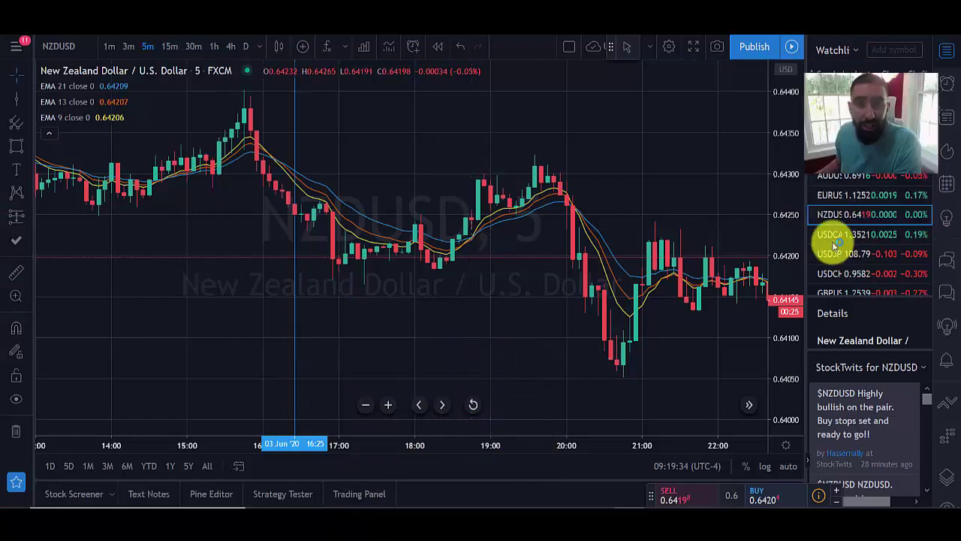
{"action": "left_click_drag", "start_coordinate": [459, 295], "coordinate": [588, 275]}
{"action": "scroll", "coordinate": [645, 233], "scroll_direction": "down", "scroll_amount": 1}
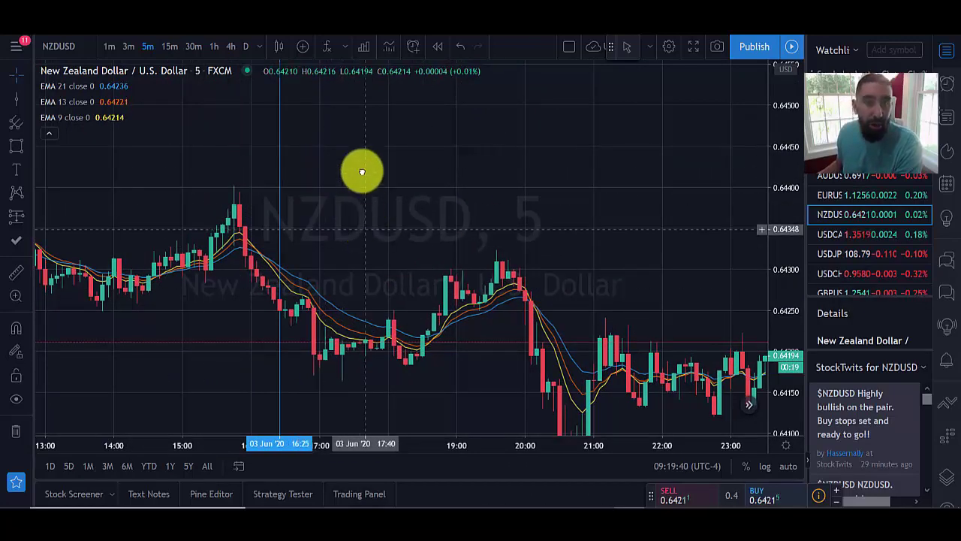
{"action": "left_click_drag", "start_coordinate": [360, 172], "coordinate": [283, 153]}
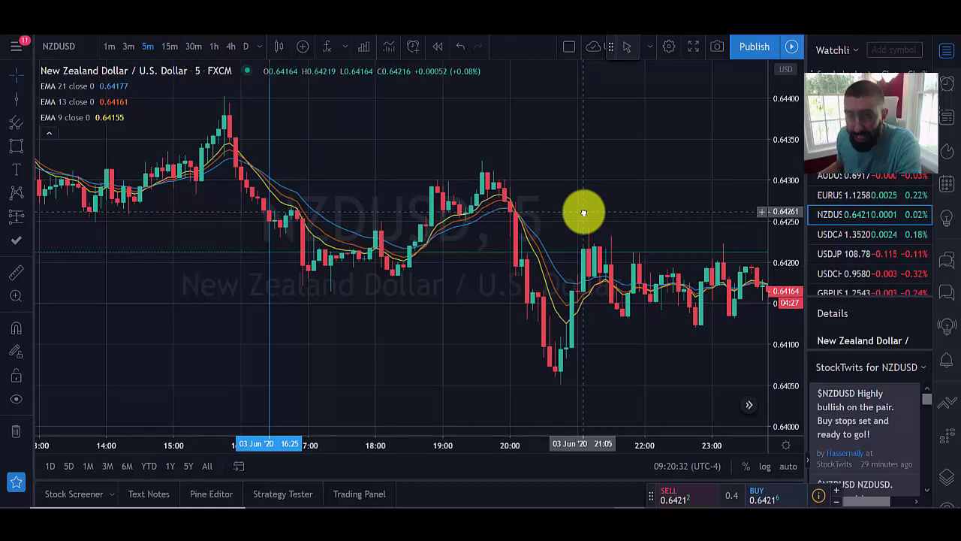
{"action": "mouse_move", "coordinate": [583, 213]}
{"action": "left_mouse_down"}
{"action": "mouse_move", "coordinate": [526, 251]}
{"action": "mouse_move", "coordinate": [568, 210]}
{"action": "left_mouse_up"}
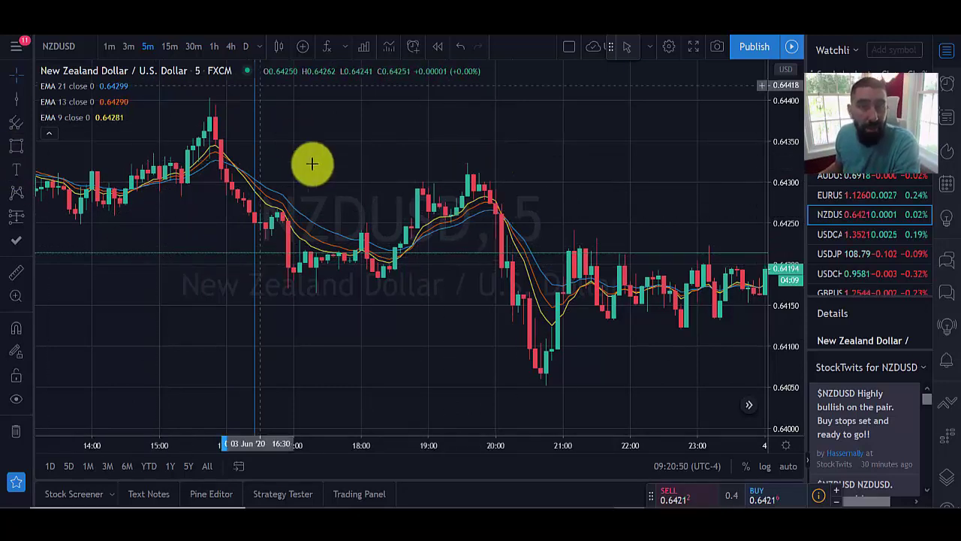
- Search the indicators and strategies library for "mov" to find Moving Average Exponential, and close the library without adding anything
{"action": "left_click", "coordinate": [327, 47]}
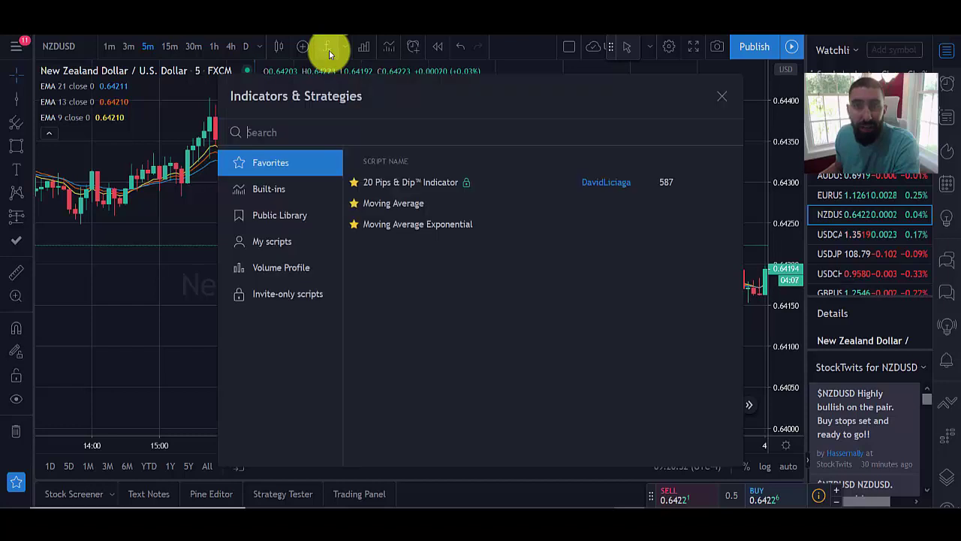
{"action": "left_click", "coordinate": [283, 132]}
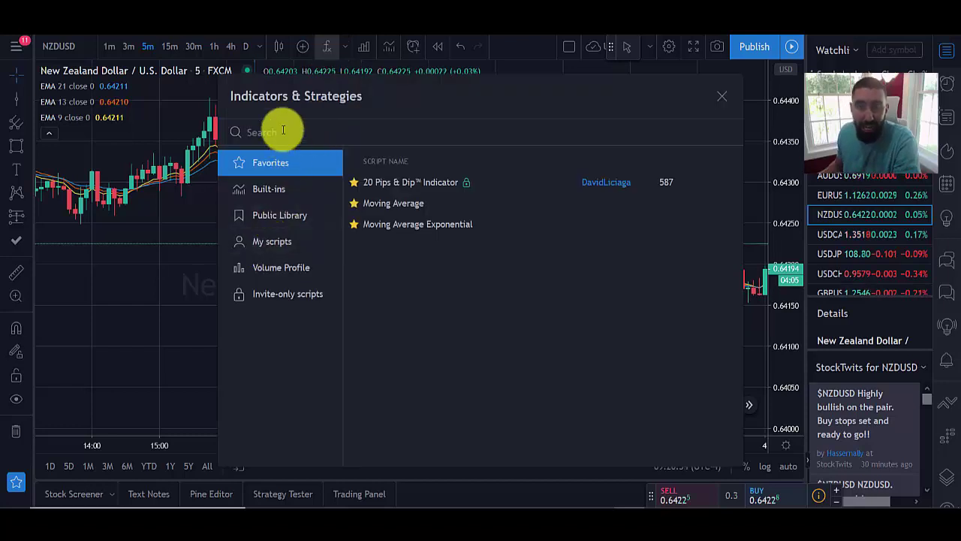
{"action": "type", "text": "mov"}
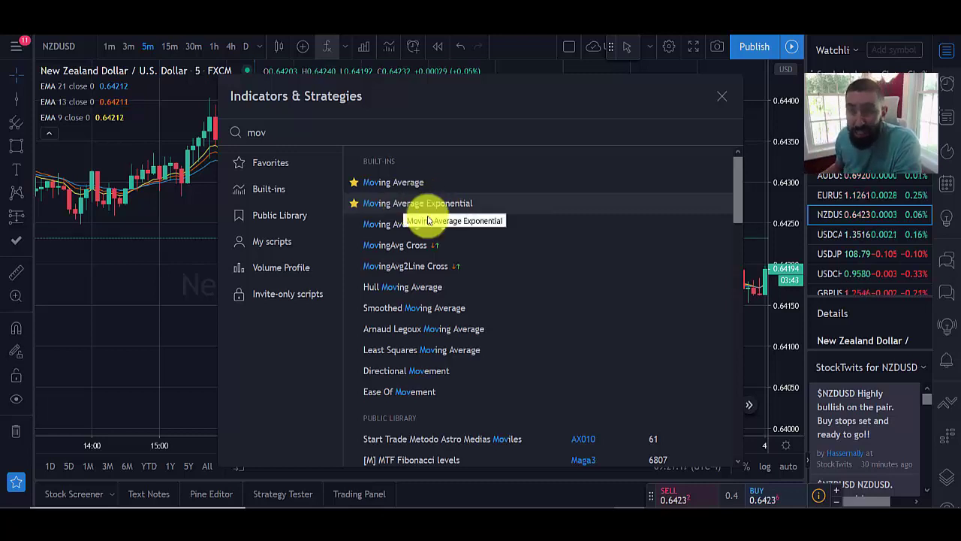
{"action": "left_click", "coordinate": [722, 98]}
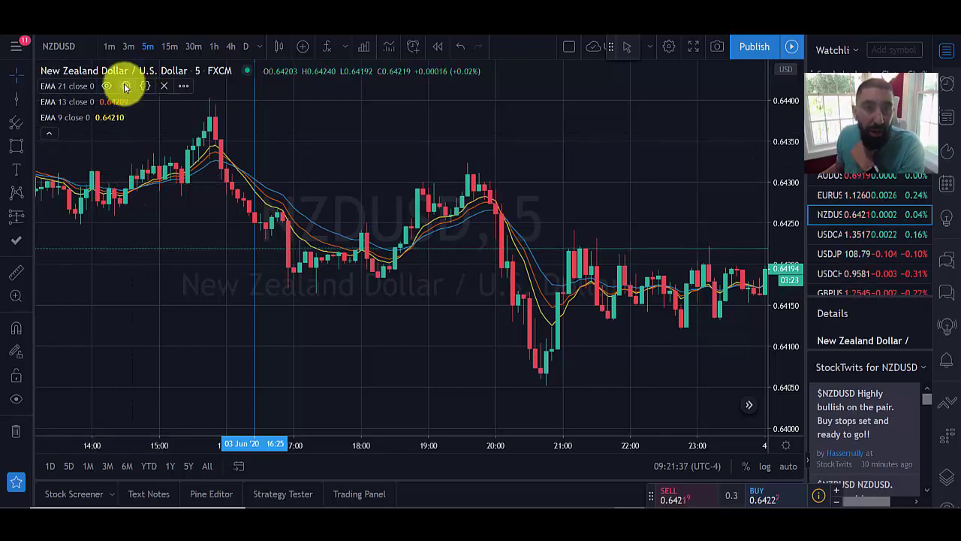
- Review the input settings of the EMA 21, checking its length field
{"action": "left_click", "coordinate": [125, 86]}
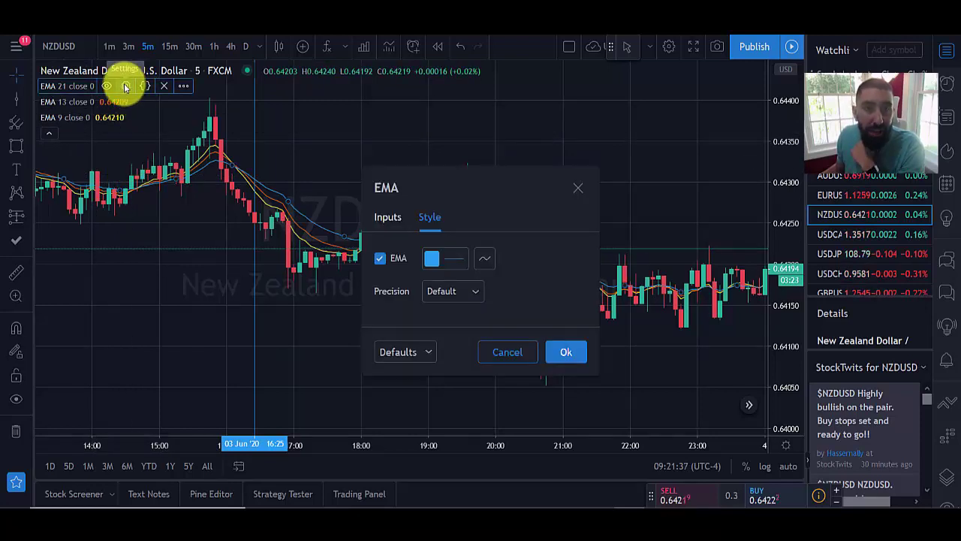
{"action": "left_click", "coordinate": [380, 217]}
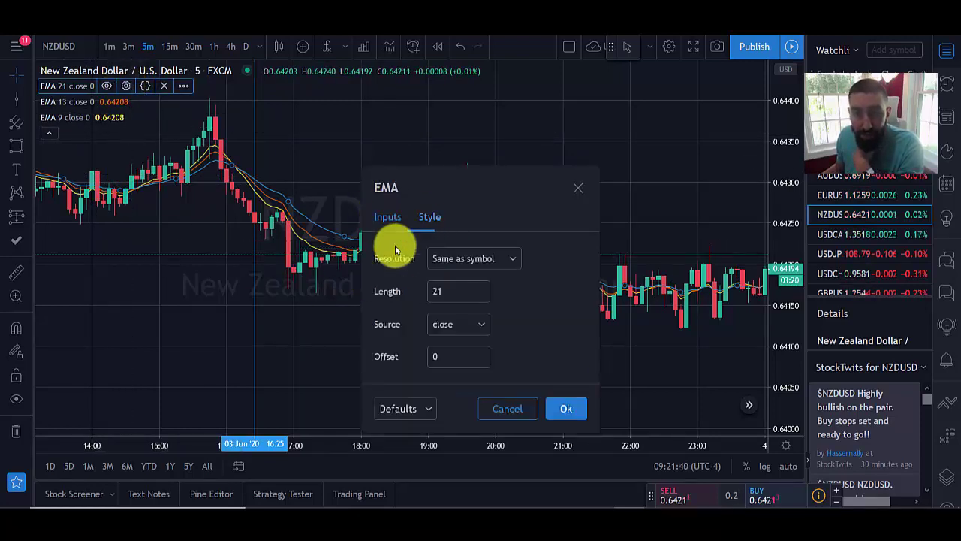
{"action": "left_click", "coordinate": [442, 290]}
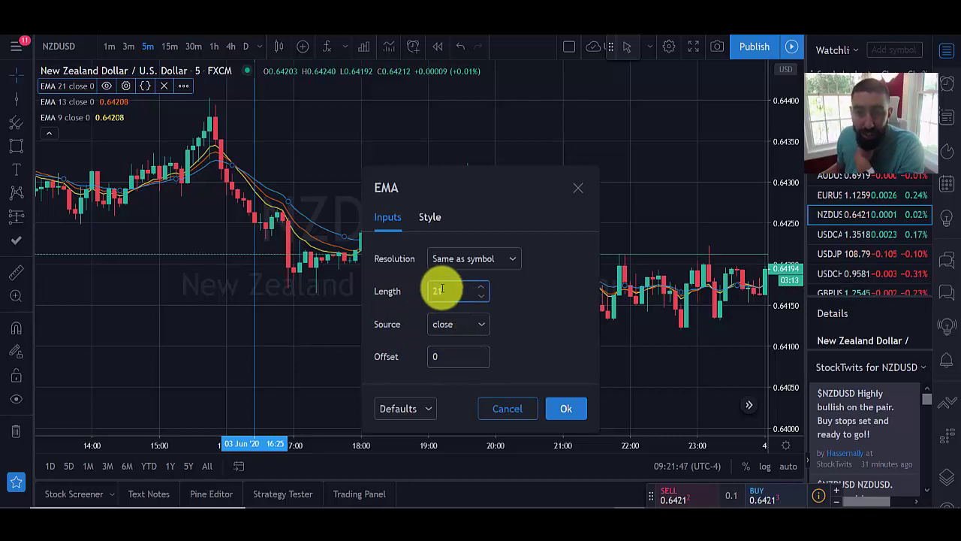
{"action": "left_click", "coordinate": [572, 407]}
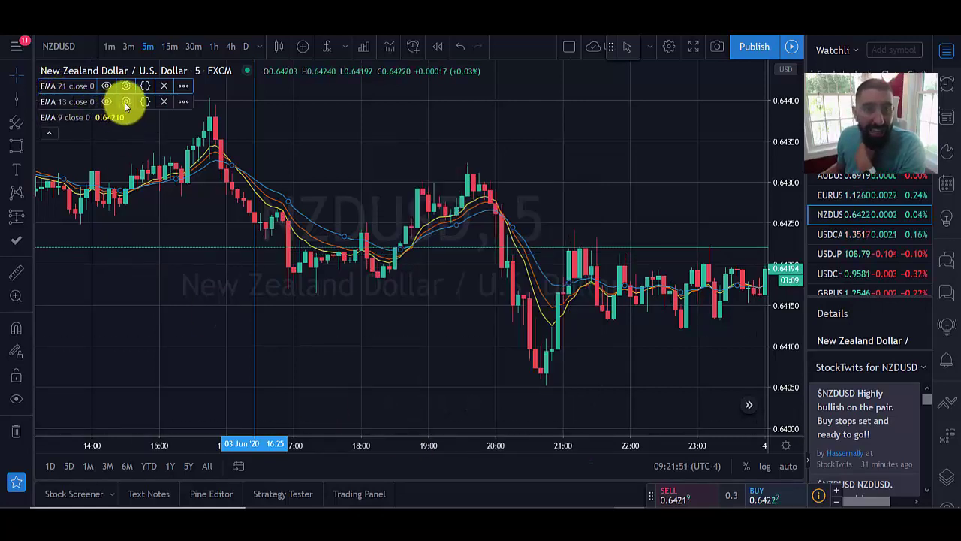
- Review the input settings of the EMA 13 and the EMA 9
{"action": "left_click", "coordinate": [125, 102]}
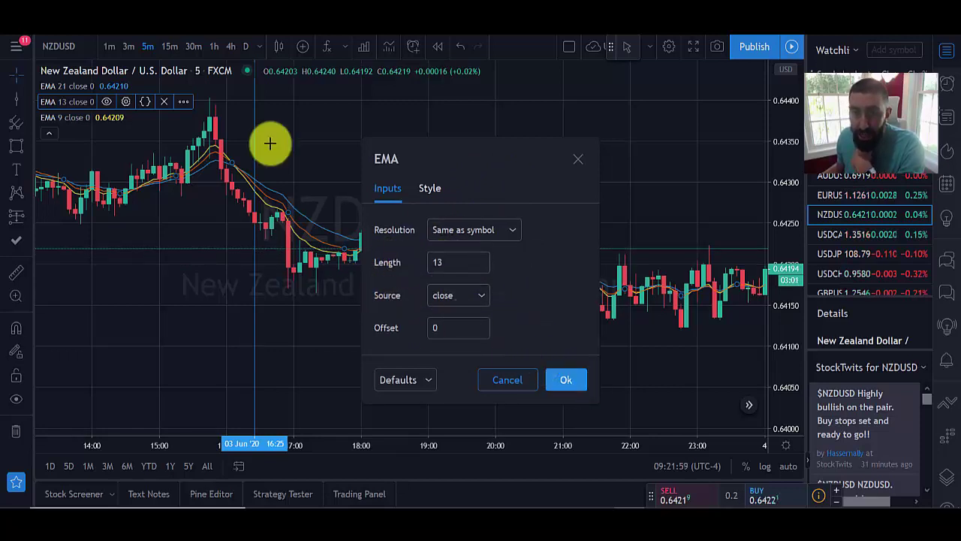
{"action": "left_click", "coordinate": [569, 381]}
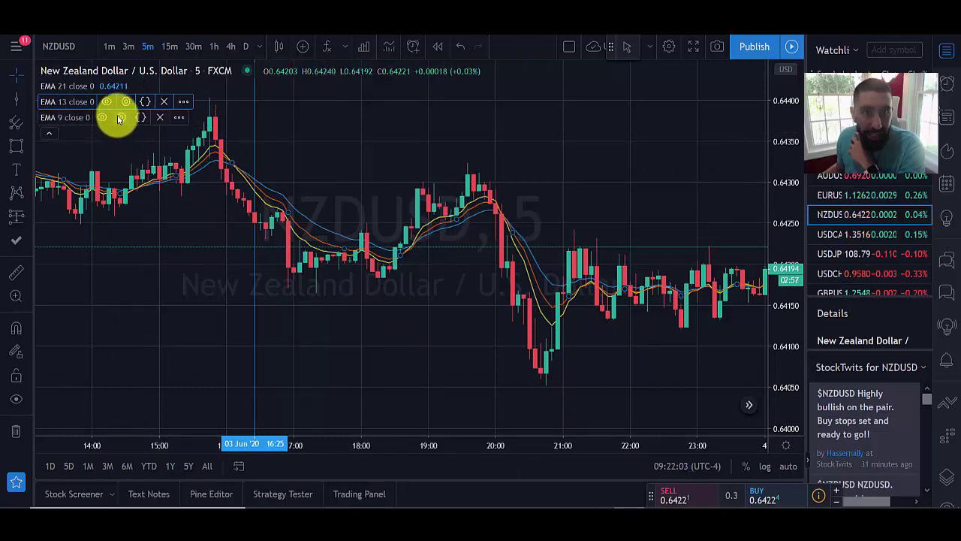
{"action": "left_click", "coordinate": [121, 118]}
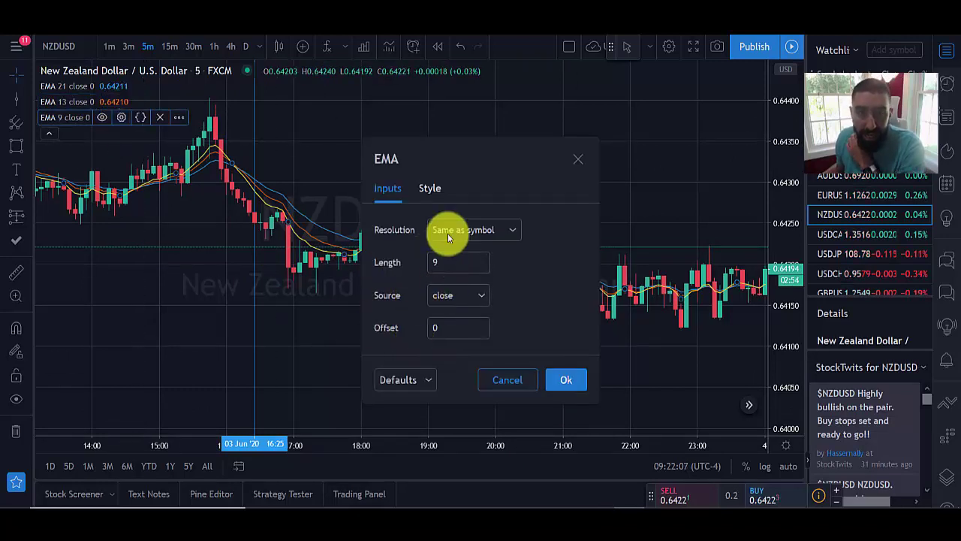
{"action": "left_click", "coordinate": [578, 161]}
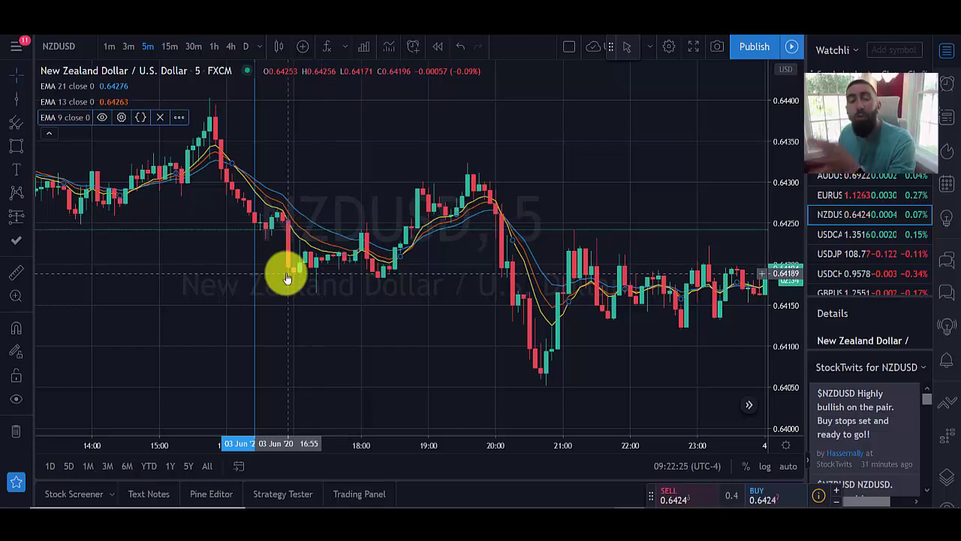
- Remove the vertical line drawn at 03 Jun '20 16:25 from the NZDUSD 5-minute chart
{"action": "left_click_drag", "start_coordinate": [388, 356], "coordinate": [343, 354]}
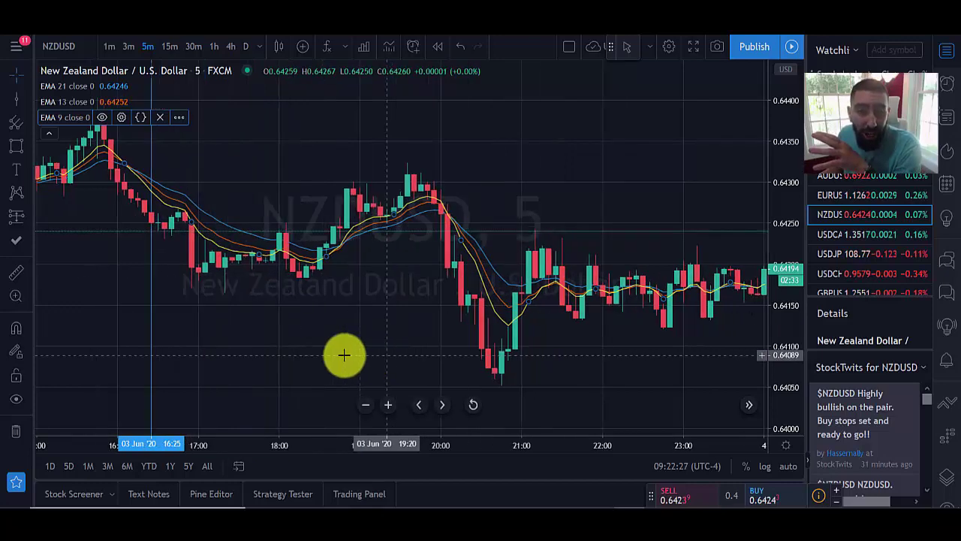
{"action": "left_click_drag", "start_coordinate": [200, 339], "coordinate": [461, 367]}
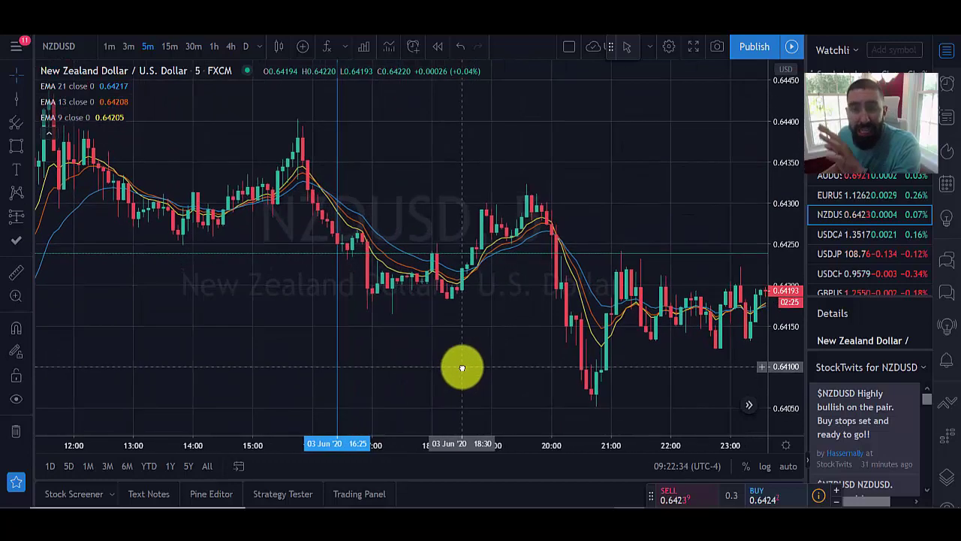
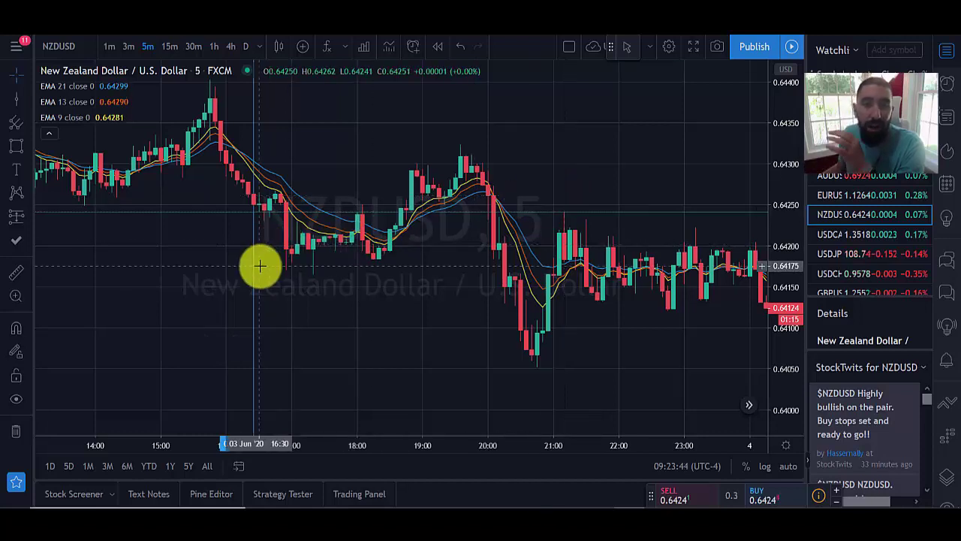
{"action": "left_click_drag", "start_coordinate": [788, 209], "coordinate": [789, 163]}
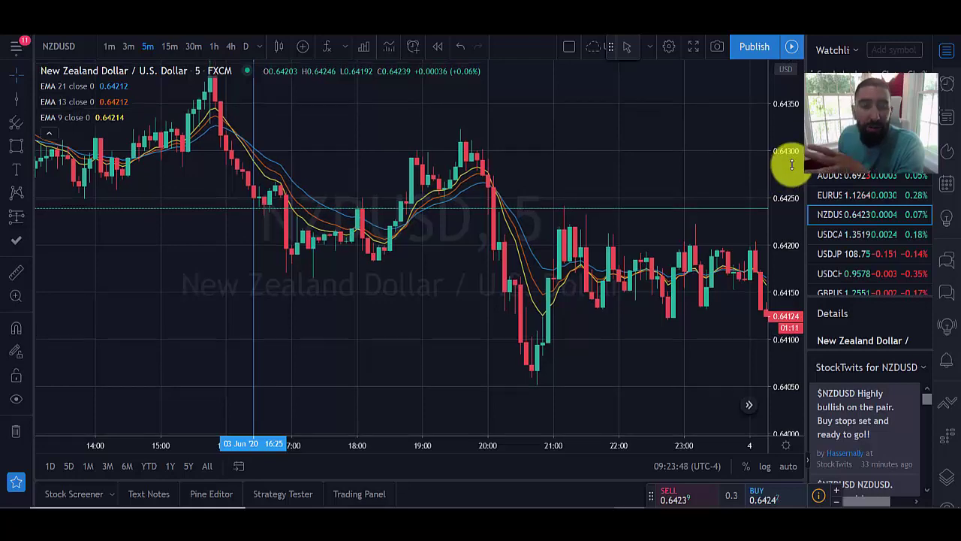
{"action": "left_click_drag", "start_coordinate": [585, 133], "coordinate": [704, 214]}
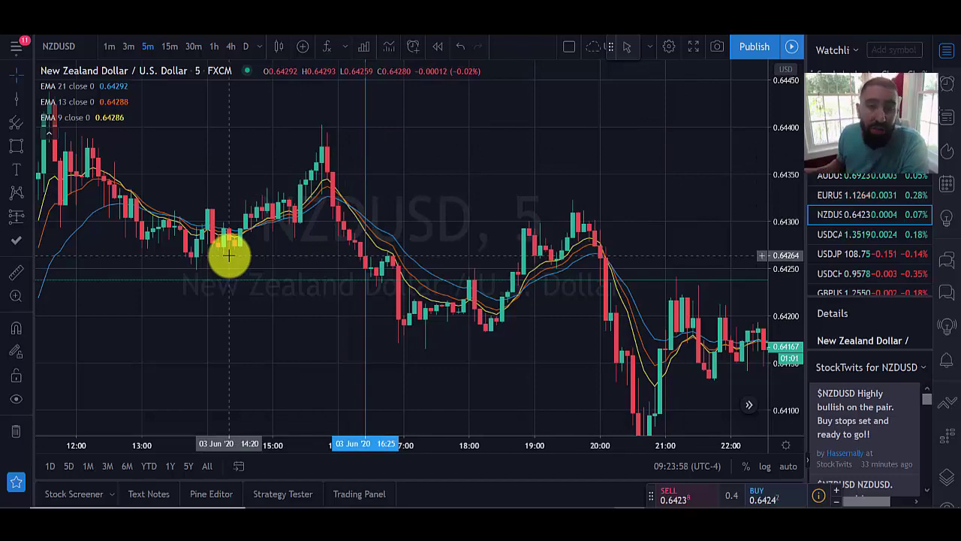
{"action": "left_click_drag", "start_coordinate": [684, 235], "coordinate": [606, 194]}
{"action": "left_click_drag", "start_coordinate": [378, 195], "coordinate": [461, 139]}
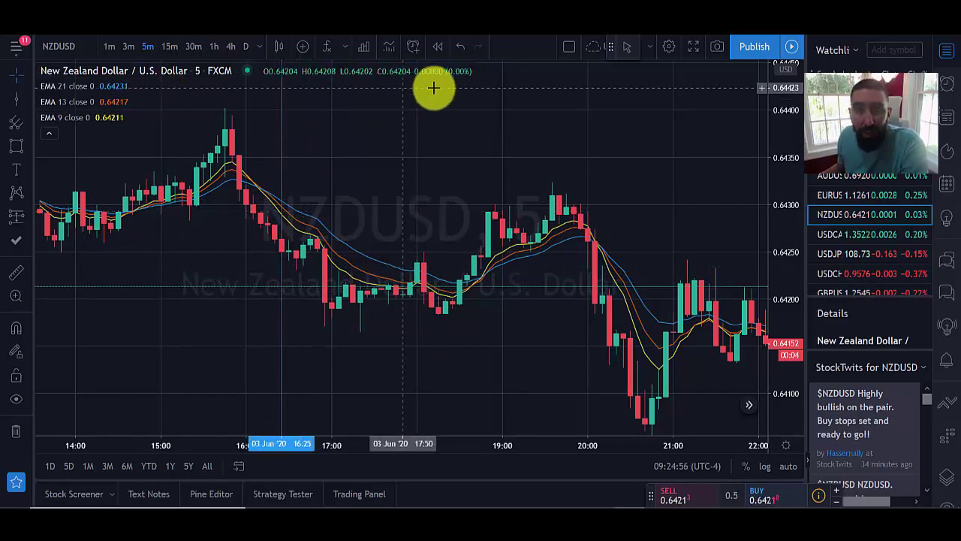
{"action": "right_click", "coordinate": [281, 147]}
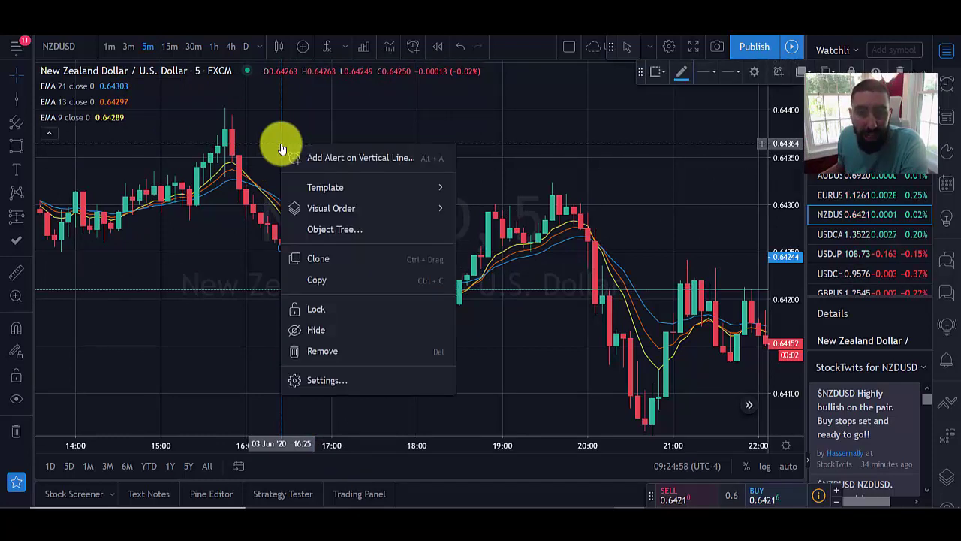
{"action": "left_click", "coordinate": [317, 351]}
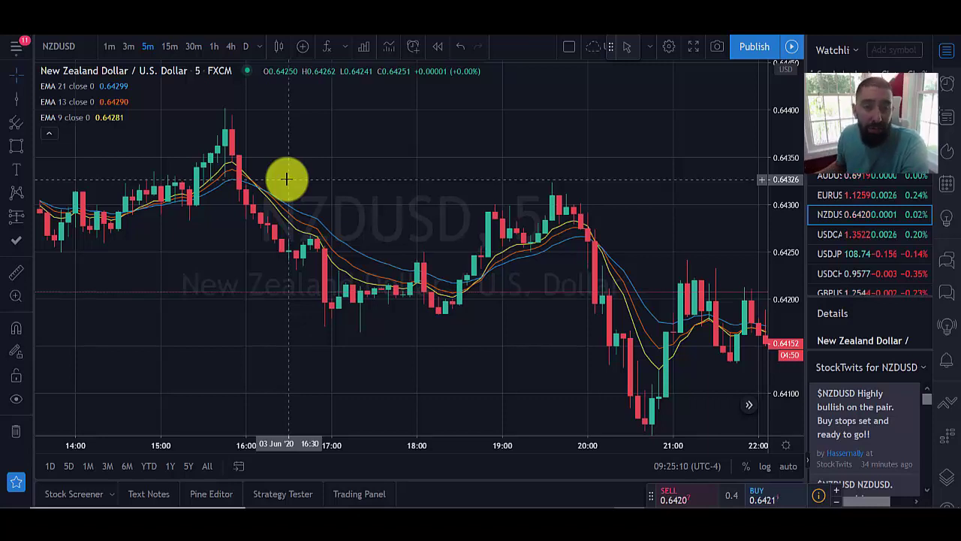
- Start a bar replay of the NZDUSD chart from 03 Jun '20 16:25
{"action": "left_click", "coordinate": [443, 49]}
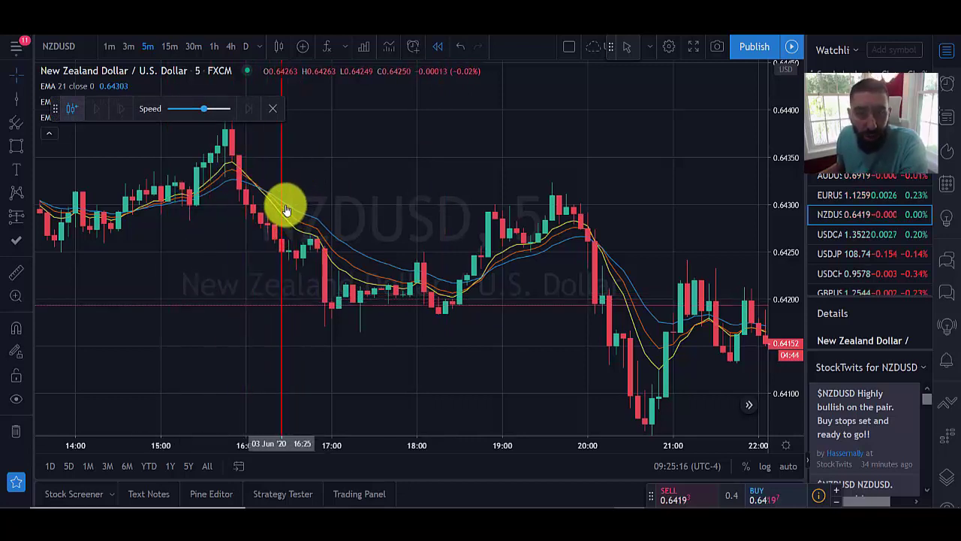
{"action": "left_click", "coordinate": [276, 192]}
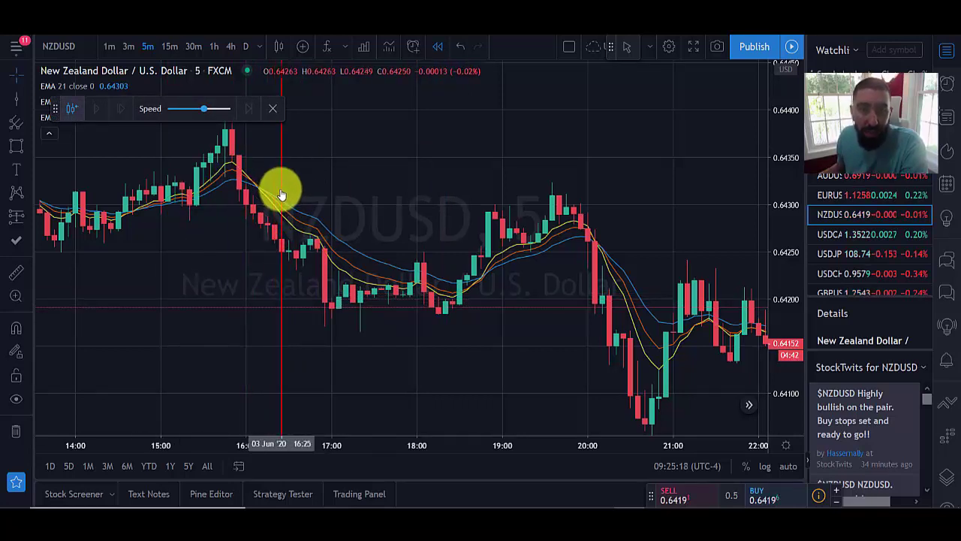
{"action": "scroll", "coordinate": [147, 454], "scroll_direction": "down", "scroll_amount": 5}
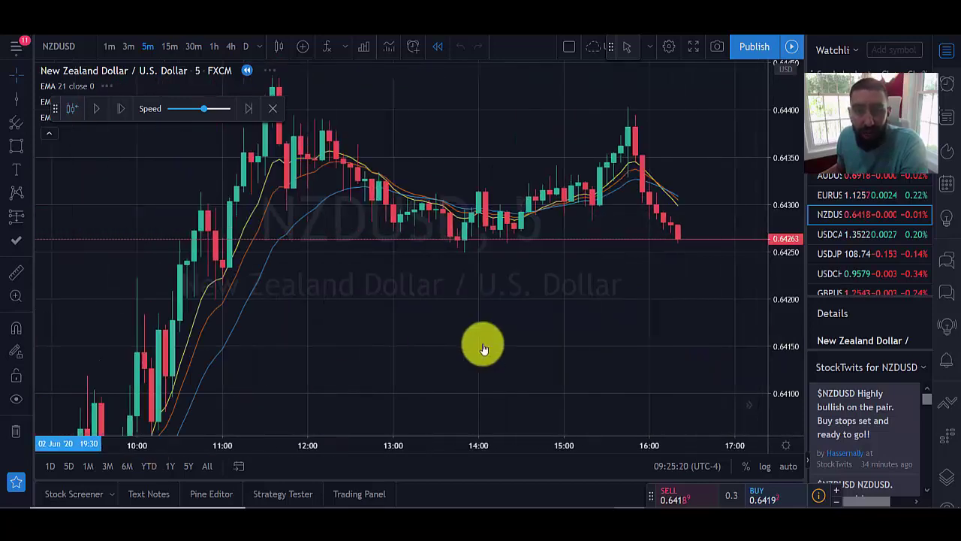
{"action": "scroll", "coordinate": [414, 323], "scroll_direction": "up", "scroll_amount": 5}
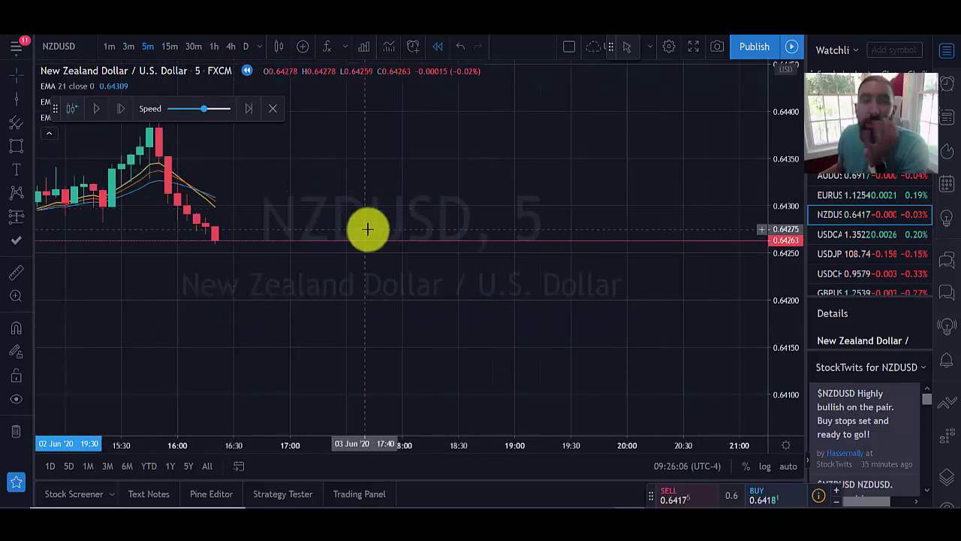
{"action": "left_click_drag", "start_coordinate": [272, 192], "coordinate": [408, 208]}
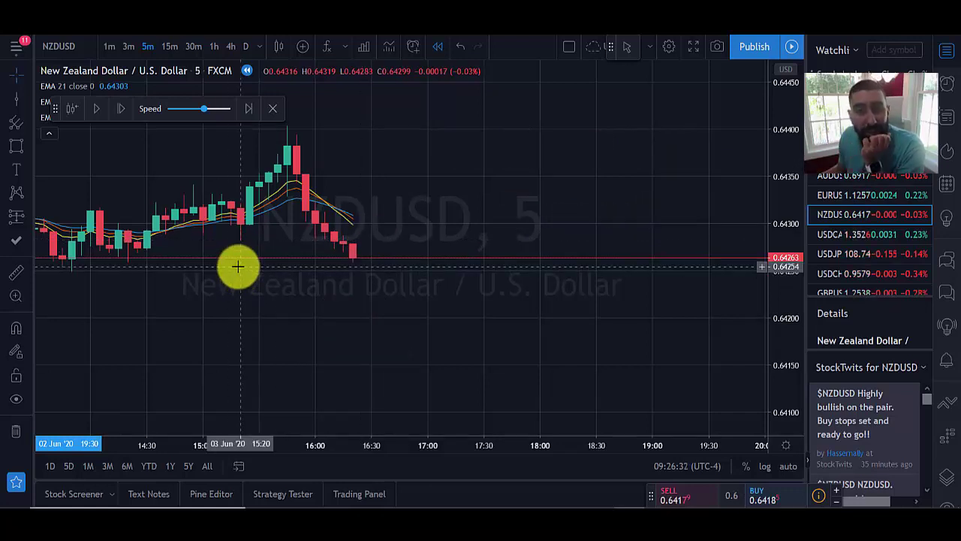
{"action": "left_click_drag", "start_coordinate": [421, 197], "coordinate": [337, 245]}
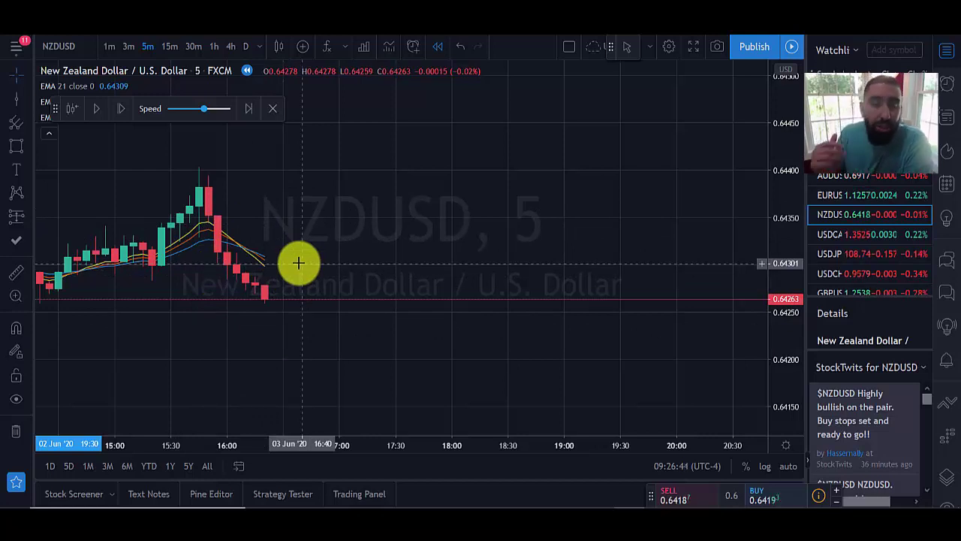
- Advance the replay candle by candle until the 16:45 candle on 03 Jun '20
{"action": "left_click", "coordinate": [122, 109]}
{"action": "left_click", "coordinate": [122, 110]}
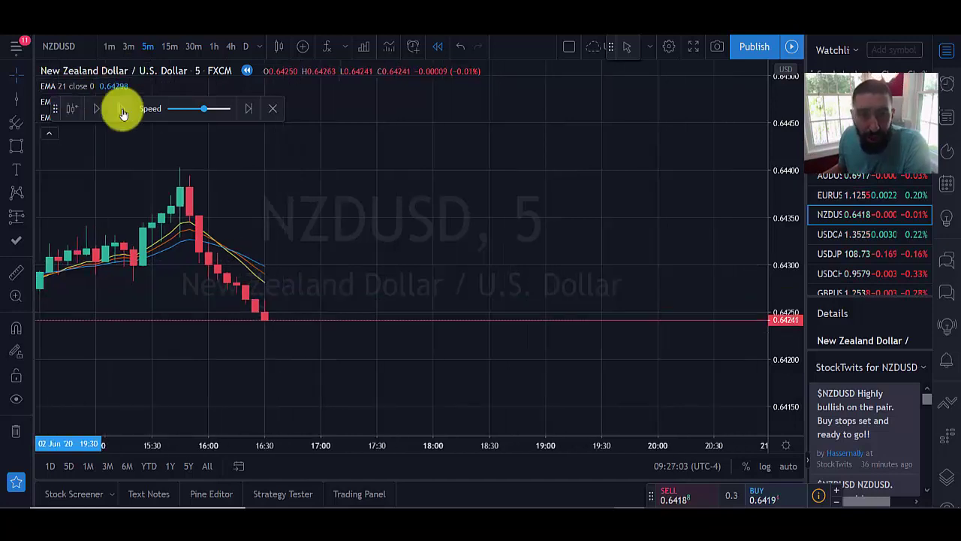
{"action": "left_click", "coordinate": [122, 110]}
{"action": "left_click", "coordinate": [121, 111]}
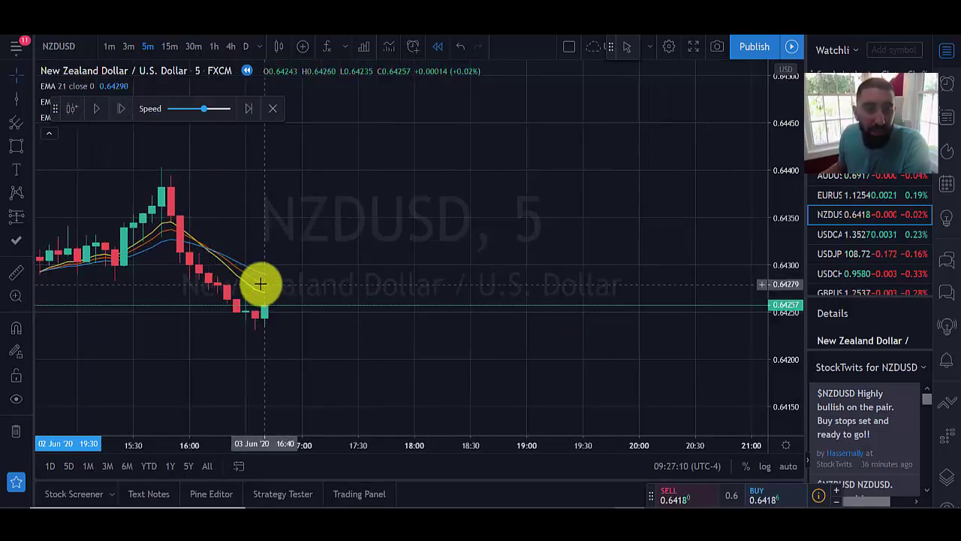
{"action": "left_click", "coordinate": [120, 110]}
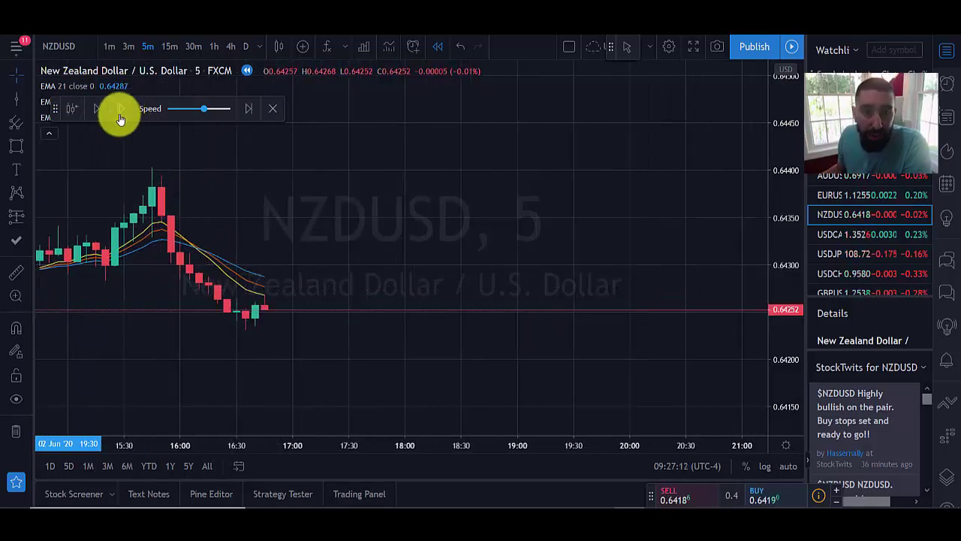
{"action": "left_click", "coordinate": [120, 118]}
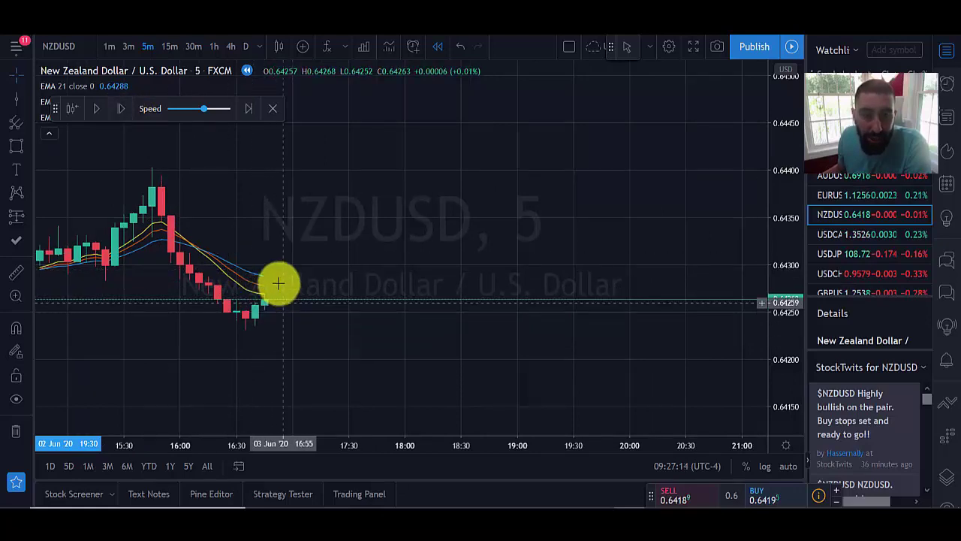
{"action": "scroll", "coordinate": [594, 351], "scroll_direction": "up", "scroll_amount": 1}
{"action": "left_click_drag", "start_coordinate": [787, 215], "coordinate": [515, 187]}
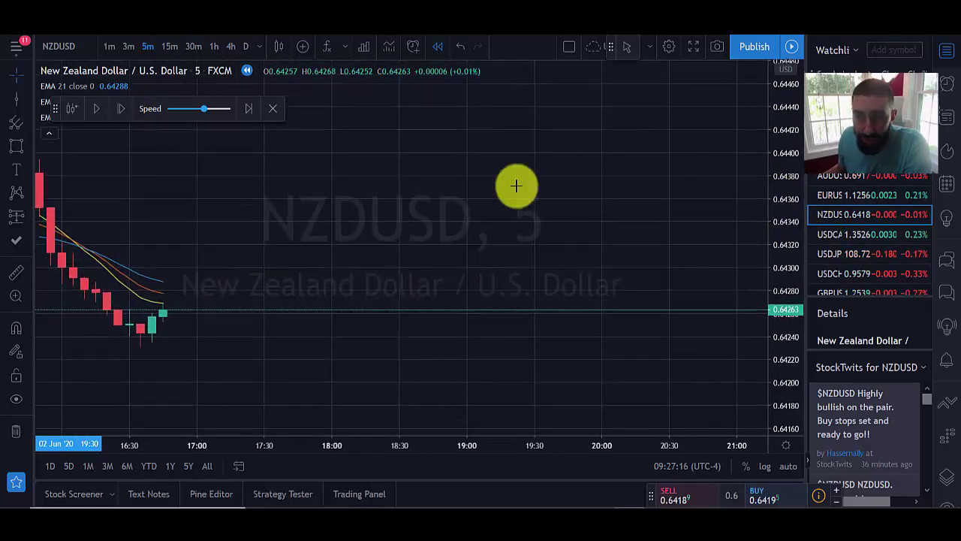
{"action": "left_click_drag", "start_coordinate": [326, 226], "coordinate": [425, 225]}
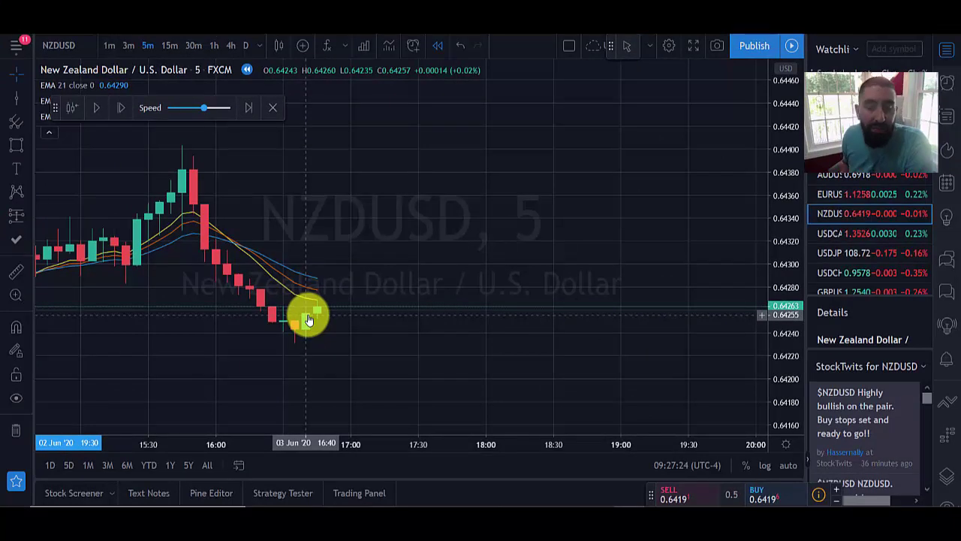
{"action": "key", "text": "shift+Right"}
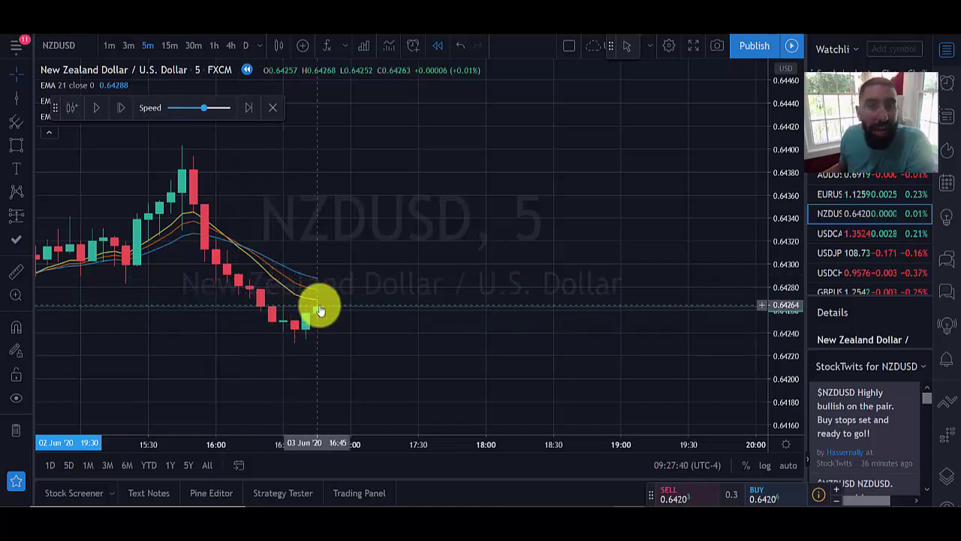
{"action": "key", "text": "shift+Right"}
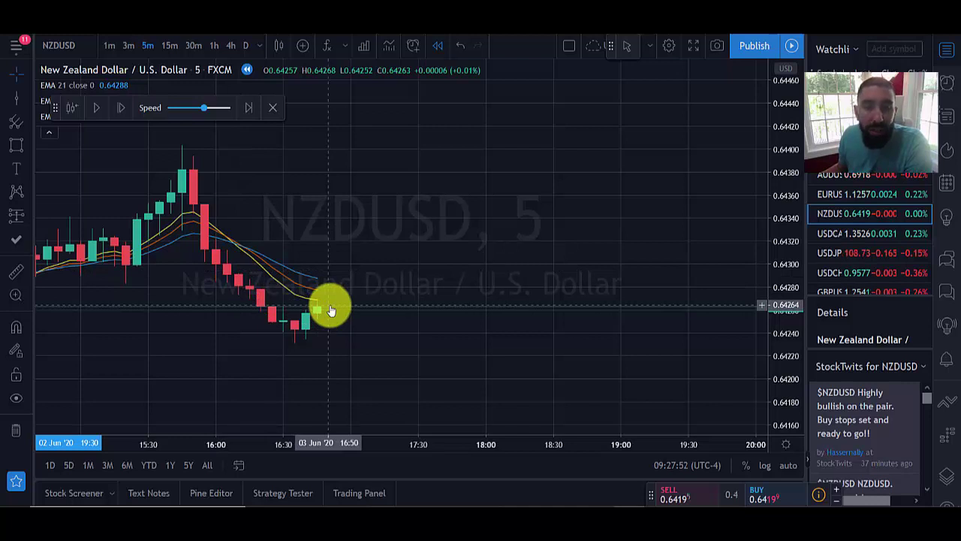
{"action": "key", "text": "shift+Right"}
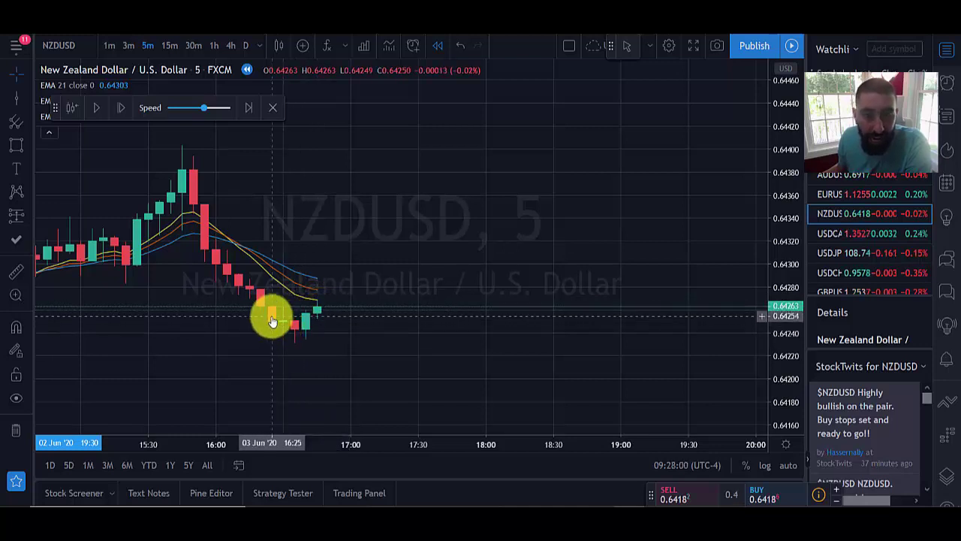
- Draw two horizontal lines across the NZDUSD chart at 0.64263 and 0.64242, around the bodies of the latest candles
{"action": "left_click", "coordinate": [29, 102]}
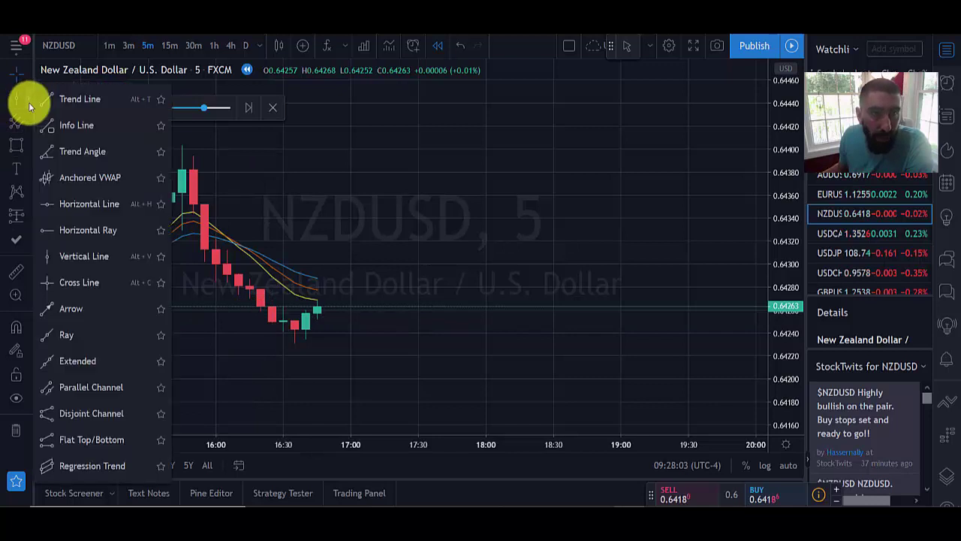
{"action": "left_click", "coordinate": [77, 234]}
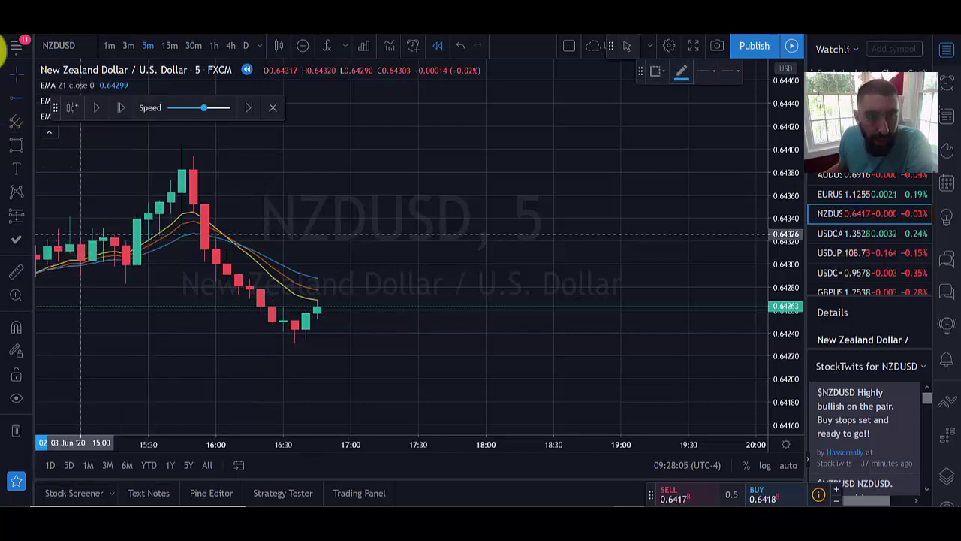
{"action": "left_click", "coordinate": [28, 99]}
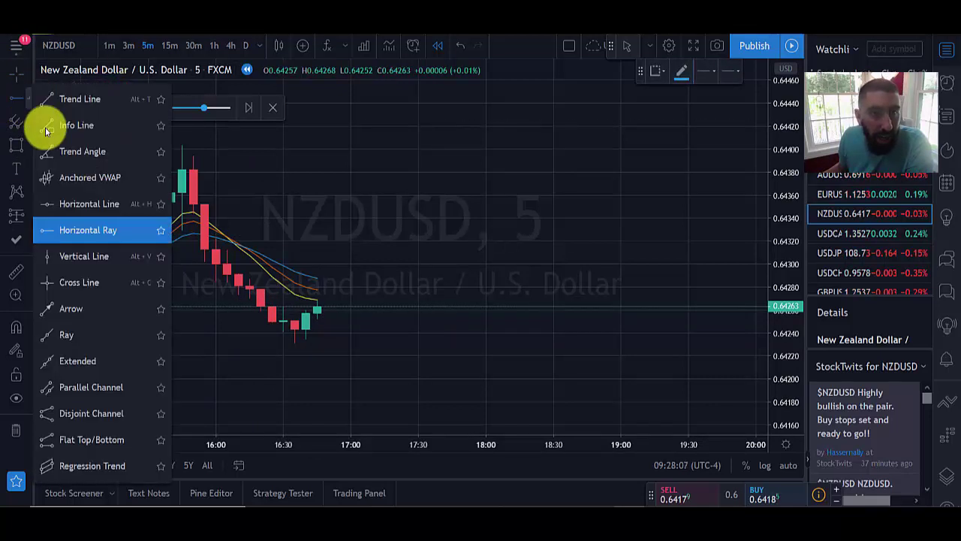
{"action": "left_click", "coordinate": [93, 209]}
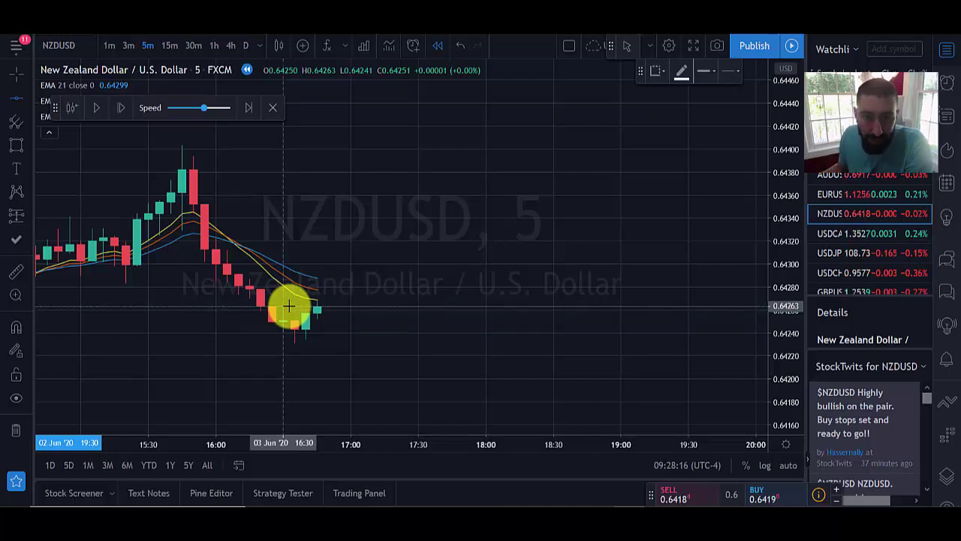
{"action": "scroll", "coordinate": [288, 307], "scroll_direction": "up", "scroll_amount": 3}
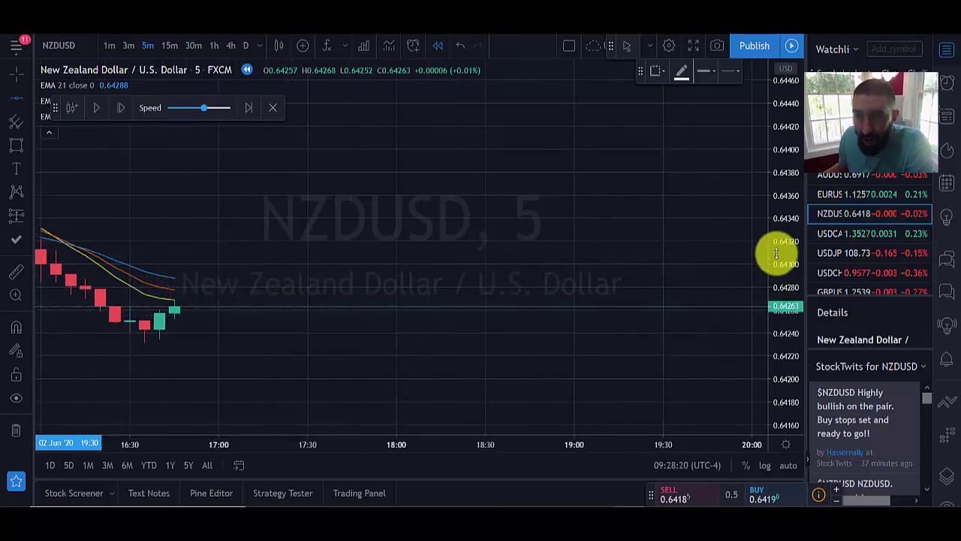
{"action": "left_click_drag", "start_coordinate": [776, 255], "coordinate": [777, 225]}
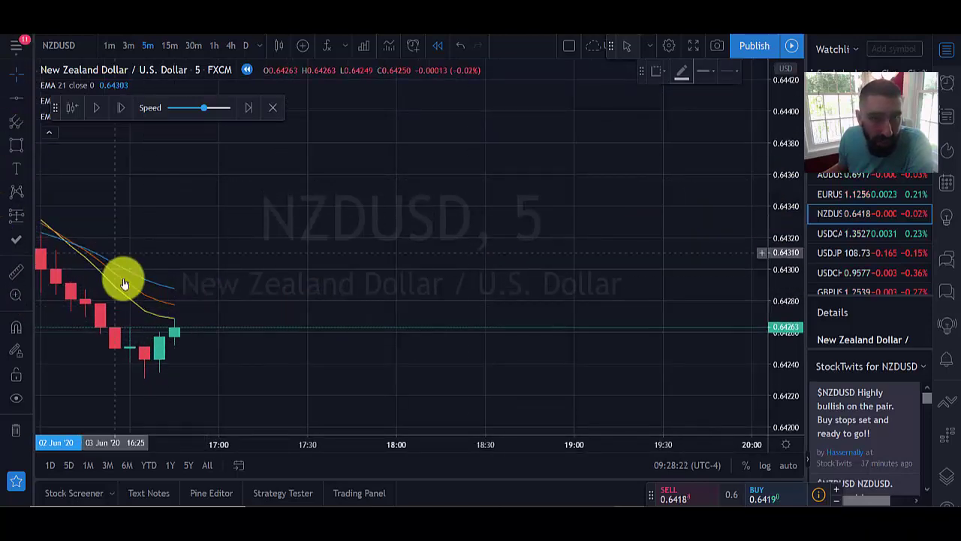
{"action": "left_click_drag", "start_coordinate": [125, 281], "coordinate": [259, 293]}
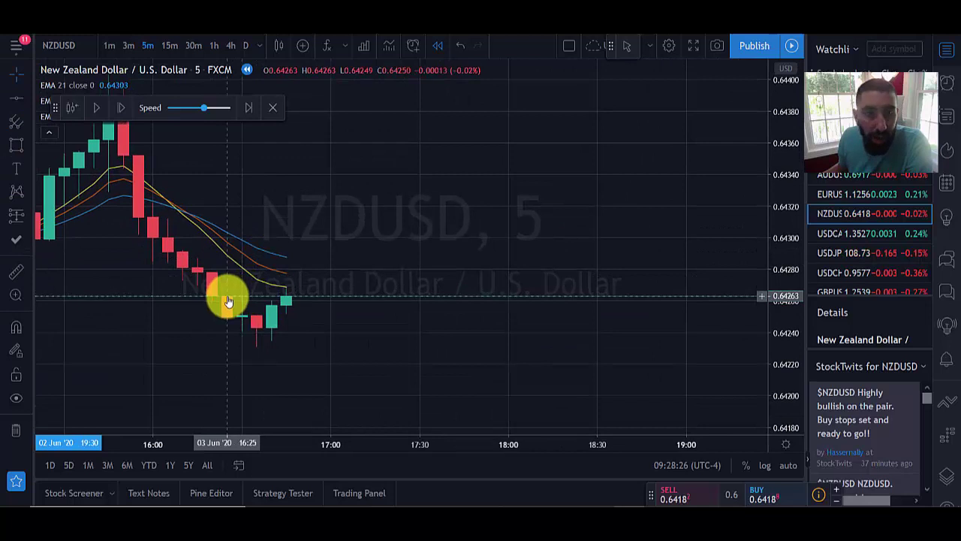
{"action": "left_click", "coordinate": [9, 101]}
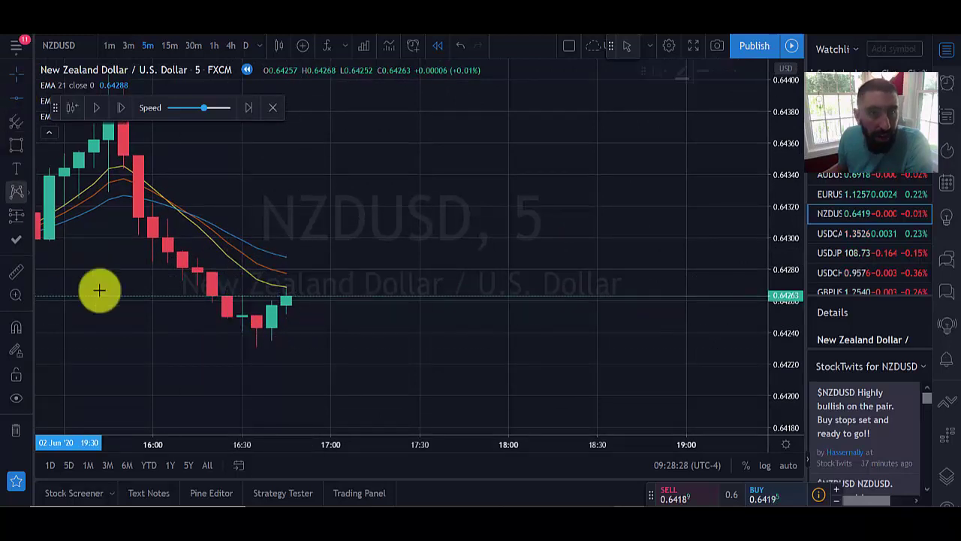
{"action": "left_click", "coordinate": [256, 295]}
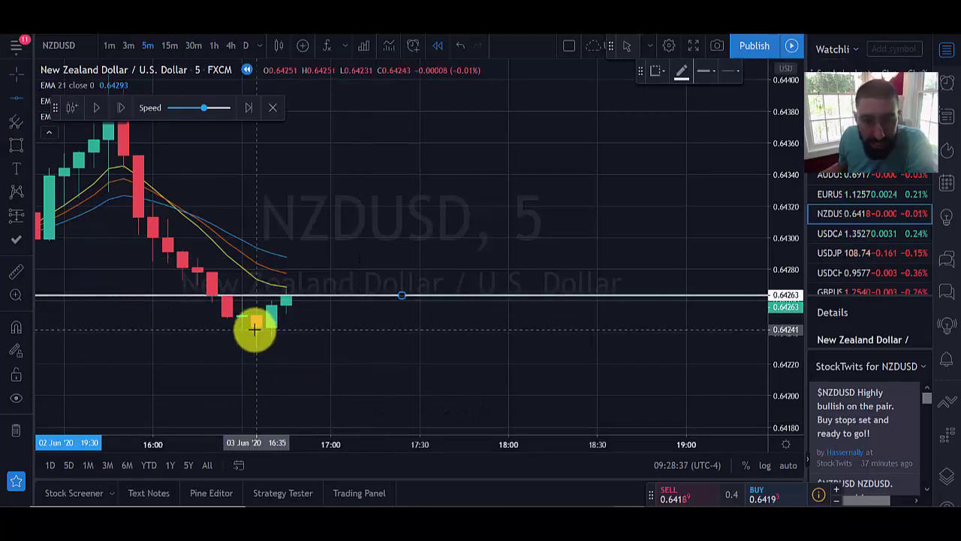
{"action": "left_click", "coordinate": [255, 328]}
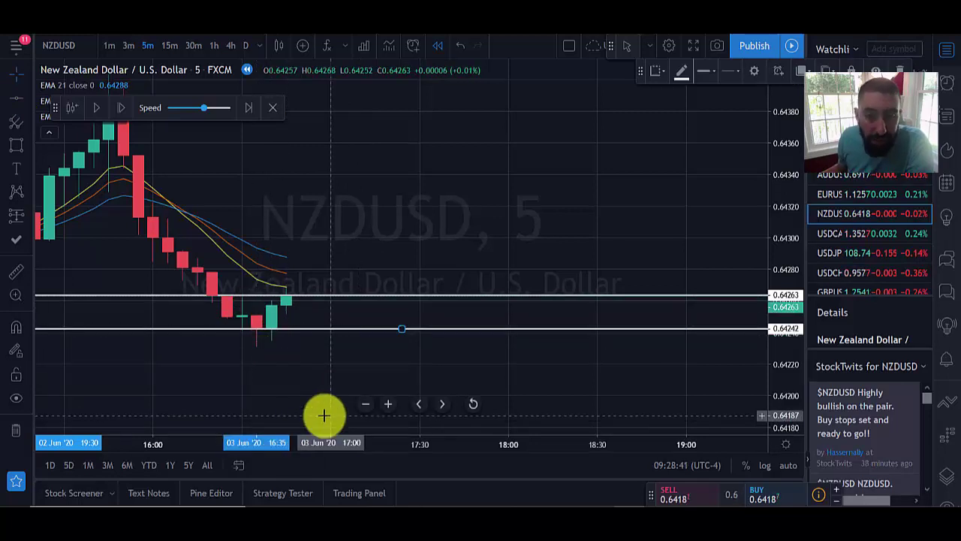
- Examine the 16:25 to 16:45 candles against the two horizontal lines and the EMAs
{"action": "left_click_drag", "start_coordinate": [785, 255], "coordinate": [780, 219]}
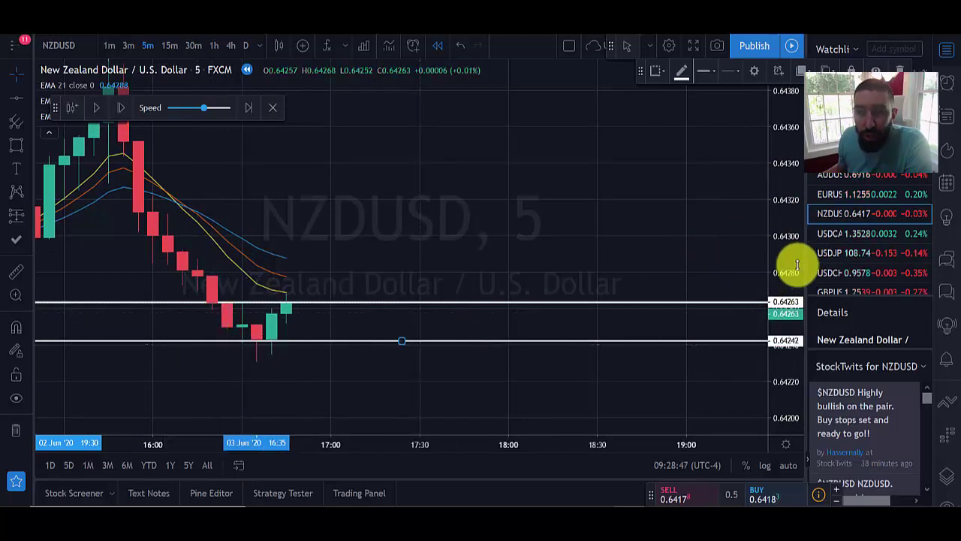
{"action": "left_click_drag", "start_coordinate": [797, 265], "coordinate": [782, 286]}
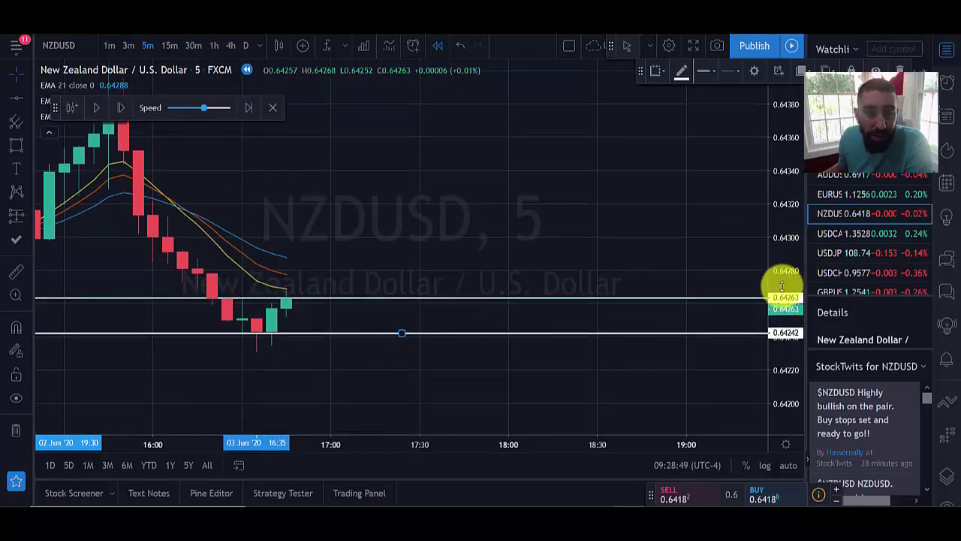
{"action": "left_click", "coordinate": [280, 299]}
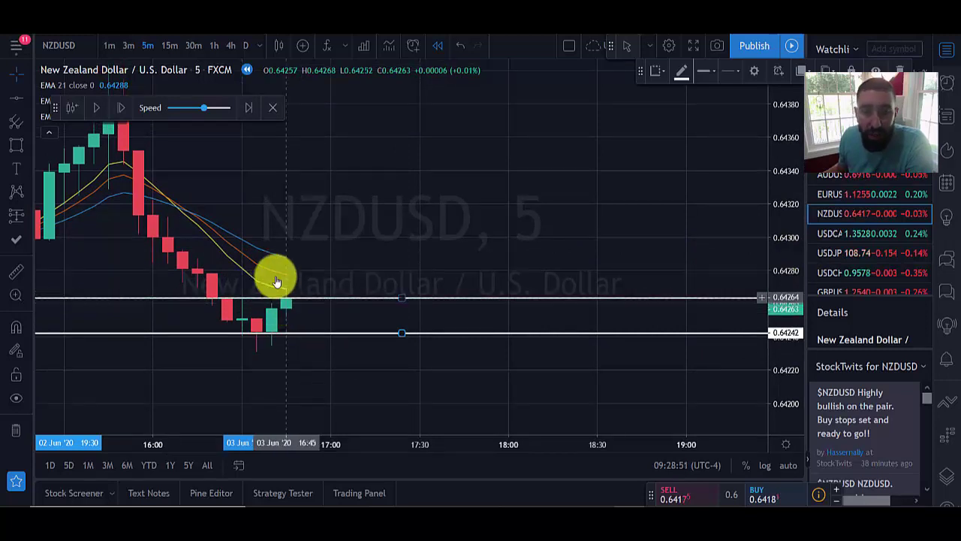
{"action": "left_click", "coordinate": [279, 315]}
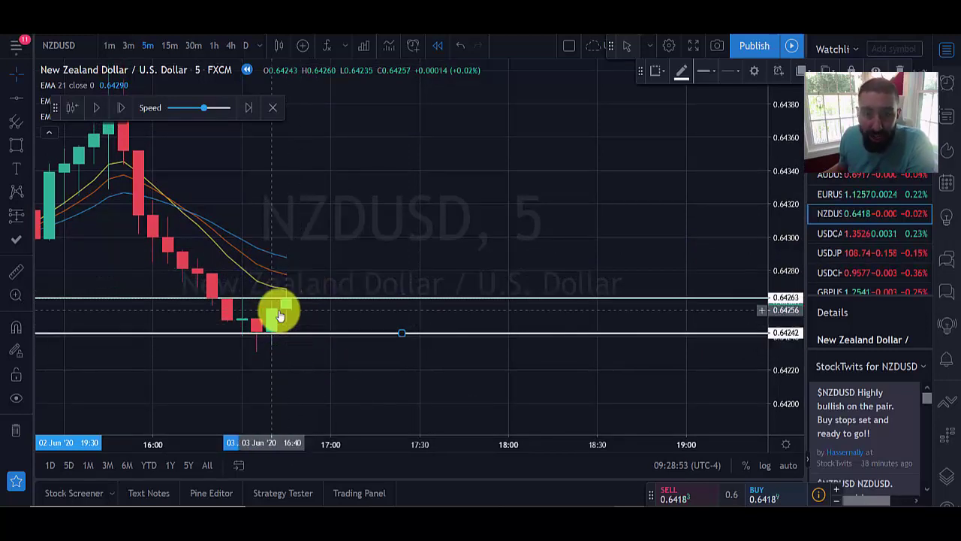
{"action": "left_click", "coordinate": [279, 299]}
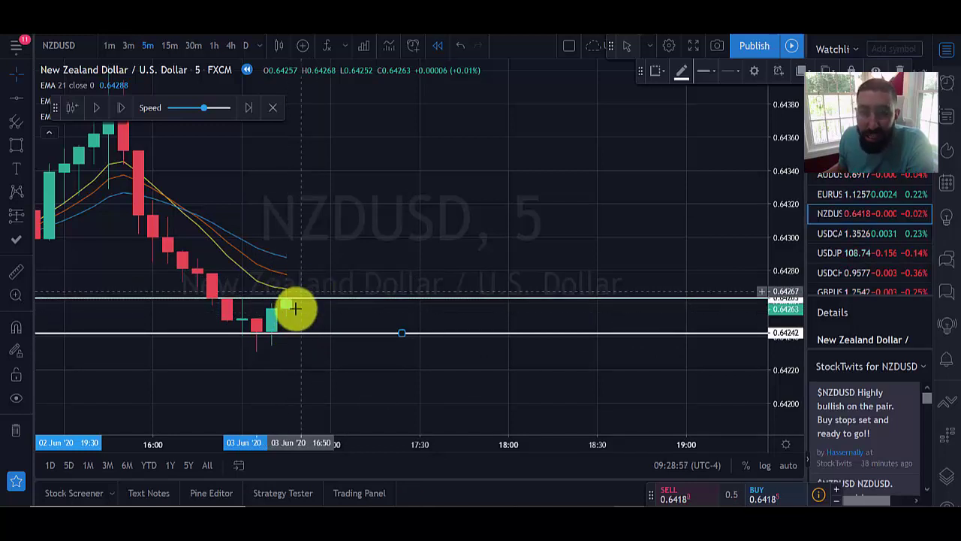
{"action": "left_click", "coordinate": [242, 291]}
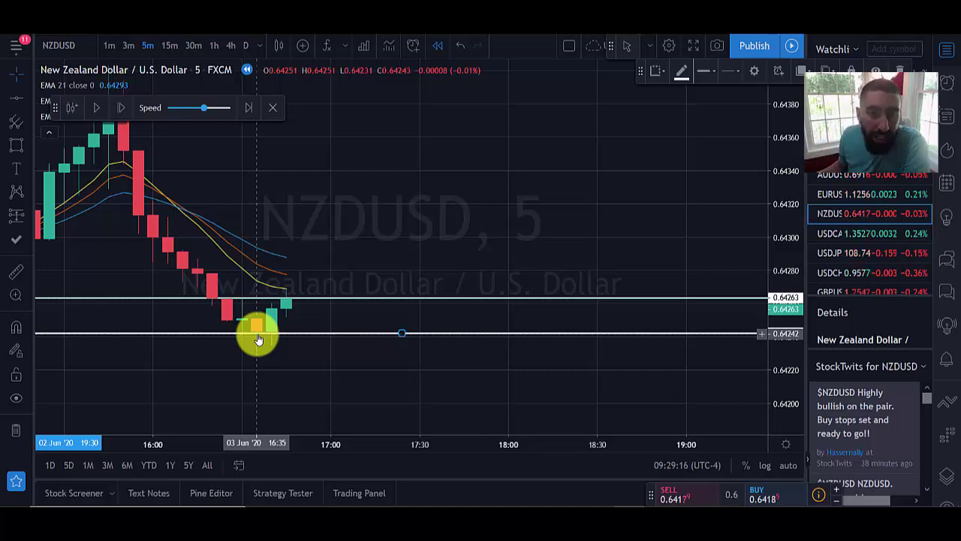
{"action": "left_click", "coordinate": [293, 301]}
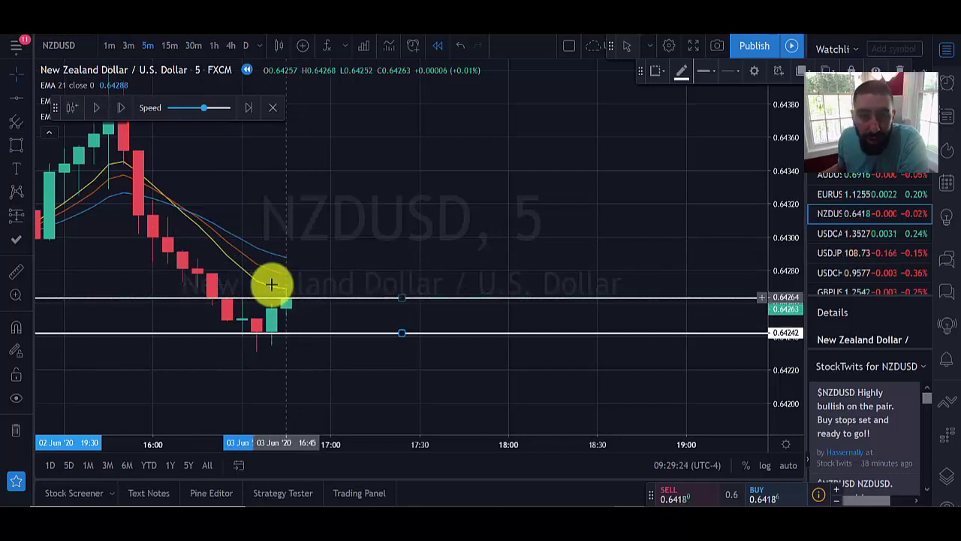
- Sketch a rising green brush arrow from beside the last candle up to about 0.64360 and remove it
{"action": "left_click", "coordinate": [23, 146]}
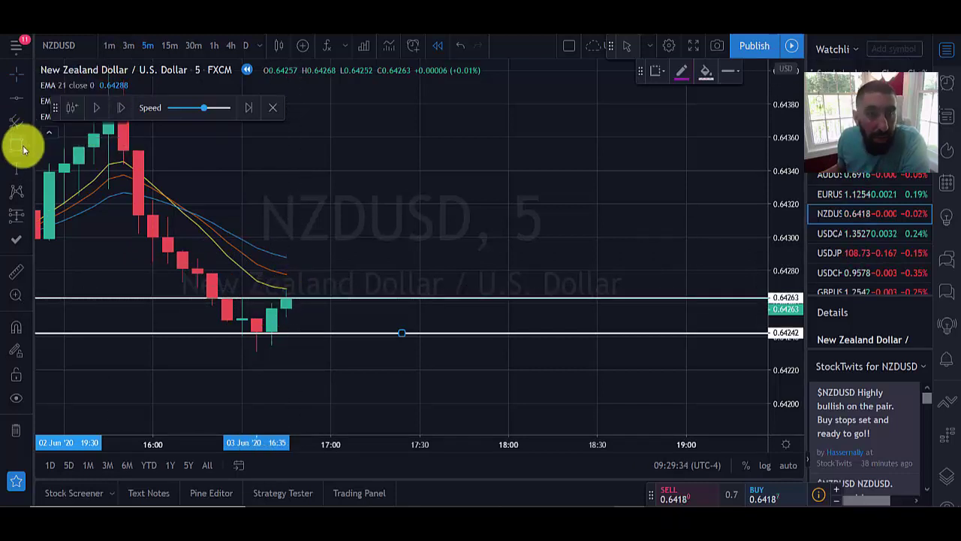
{"action": "left_click", "coordinate": [30, 146]}
{"action": "left_click", "coordinate": [51, 145]}
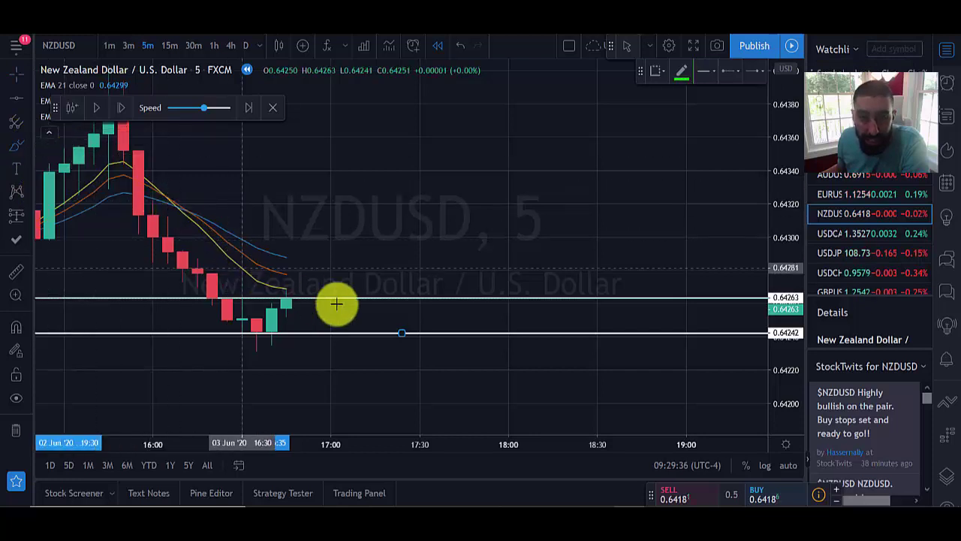
{"action": "mouse_move", "coordinate": [300, 291]}
{"action": "left_mouse_down"}
{"action": "mouse_move", "coordinate": [350, 260]}
{"action": "mouse_move", "coordinate": [489, 133]}
{"action": "mouse_move", "coordinate": [497, 196]}
{"action": "left_mouse_up"}
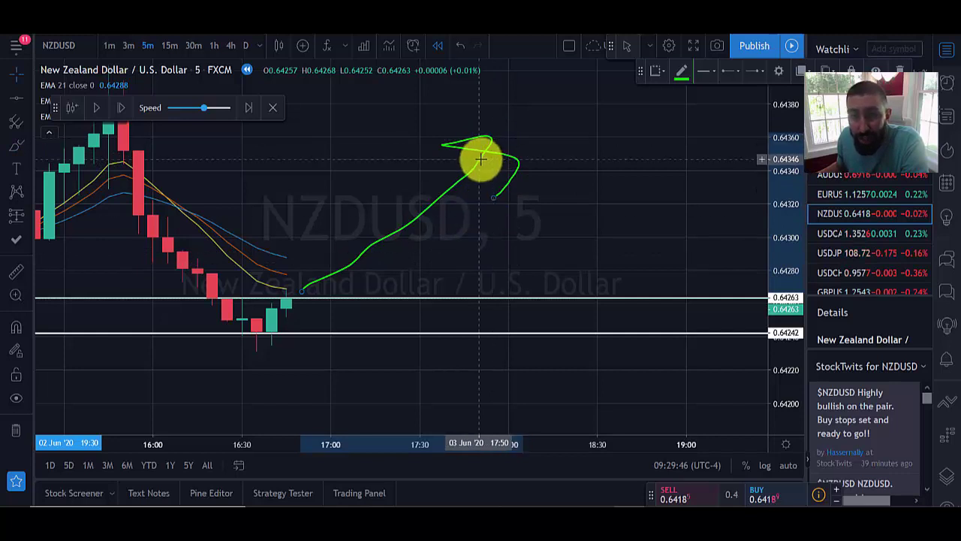
{"action": "key", "text": "Delete"}
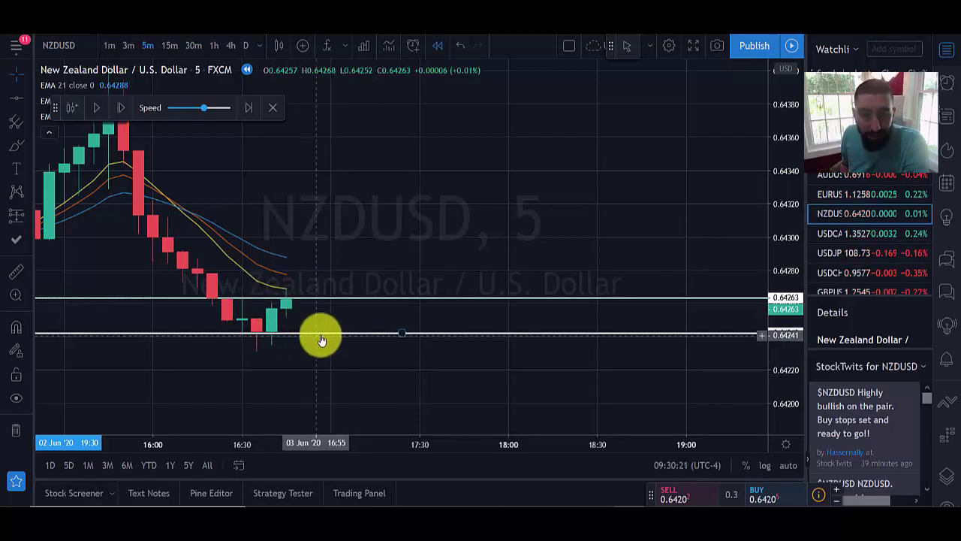
{"action": "mouse_move", "coordinate": [322, 340]}
{"action": "left_mouse_down"}
{"action": "mouse_move", "coordinate": [287, 337]}
{"action": "mouse_move", "coordinate": [311, 338]}
{"action": "left_mouse_up"}
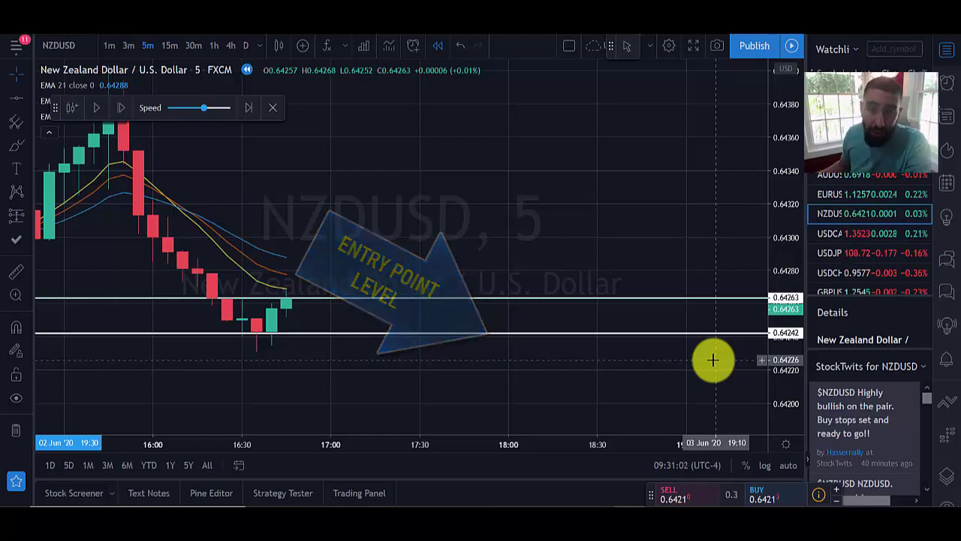
- Place a short position just after the last candle, with its entry on the 0.64242 horizontal line
{"action": "left_click", "coordinate": [27, 219]}
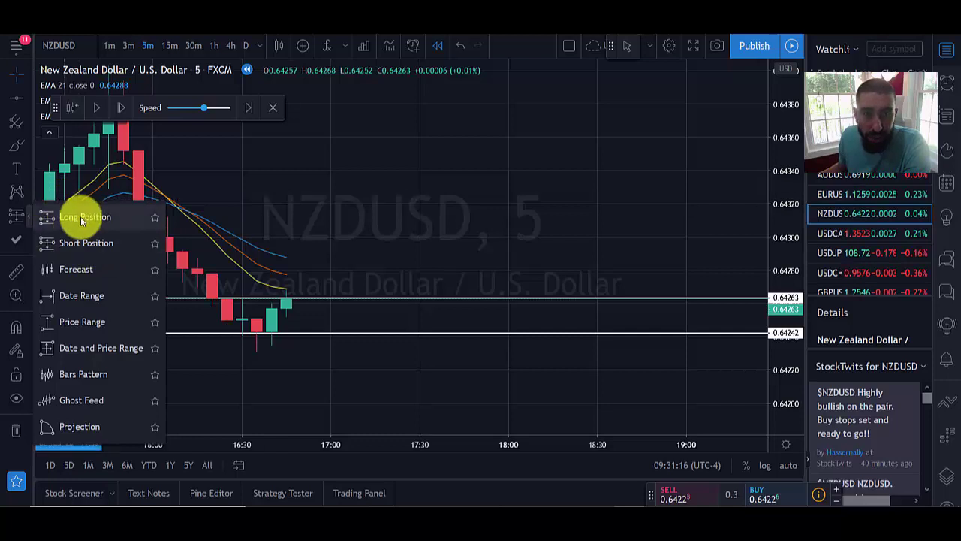
{"action": "left_click", "coordinate": [87, 246]}
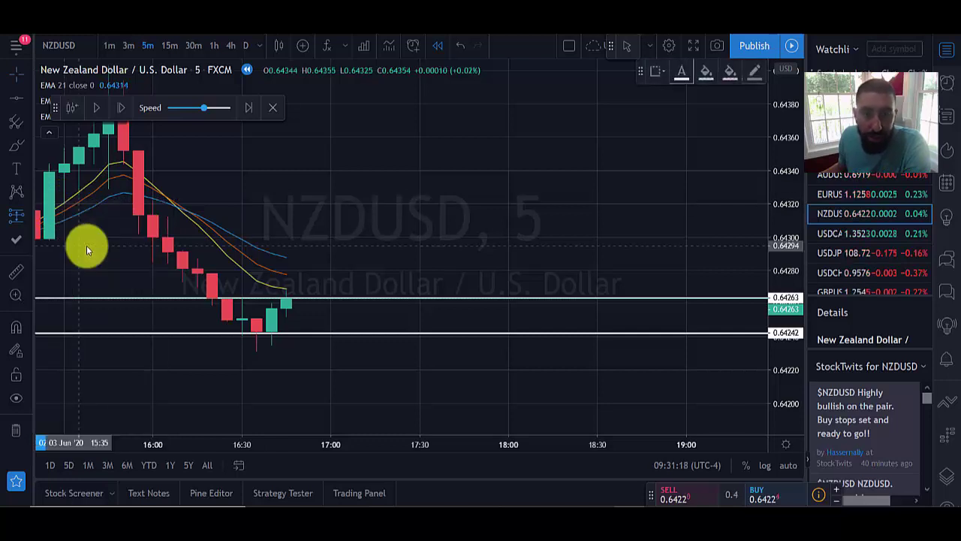
{"action": "left_click", "coordinate": [308, 333]}
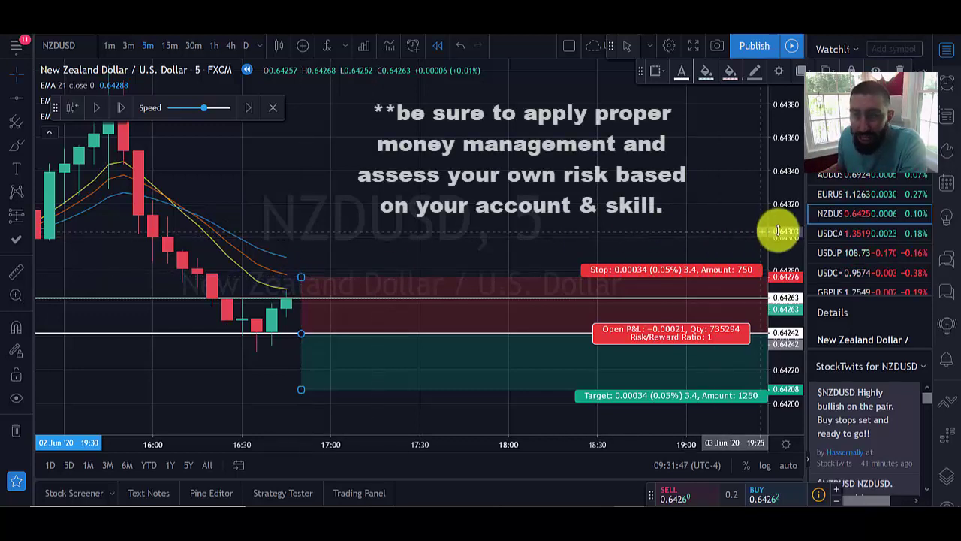
- Set the short position's target to 0.64140 and its stop to 0.64347
{"action": "left_click_drag", "start_coordinate": [781, 228], "coordinate": [781, 302]}
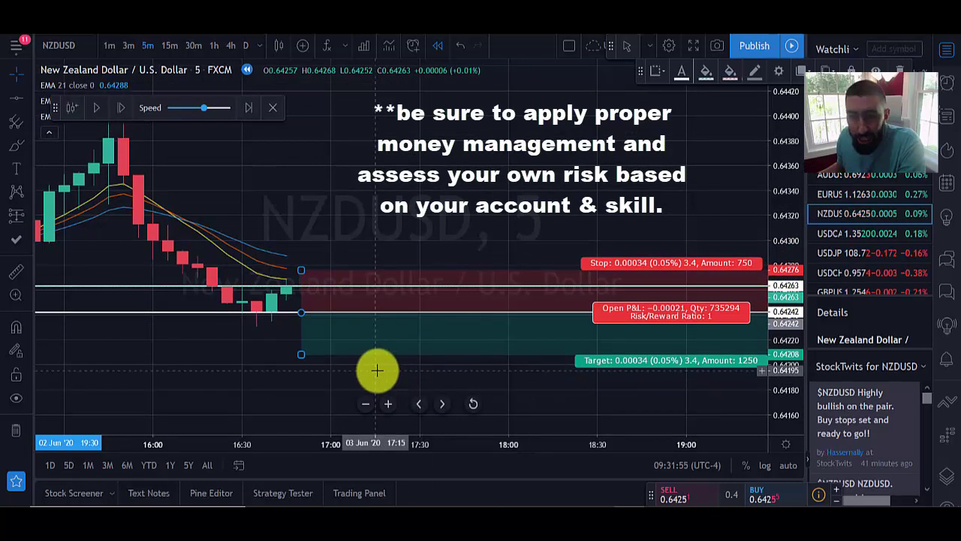
{"action": "left_click_drag", "start_coordinate": [300, 354], "coordinate": [300, 401]}
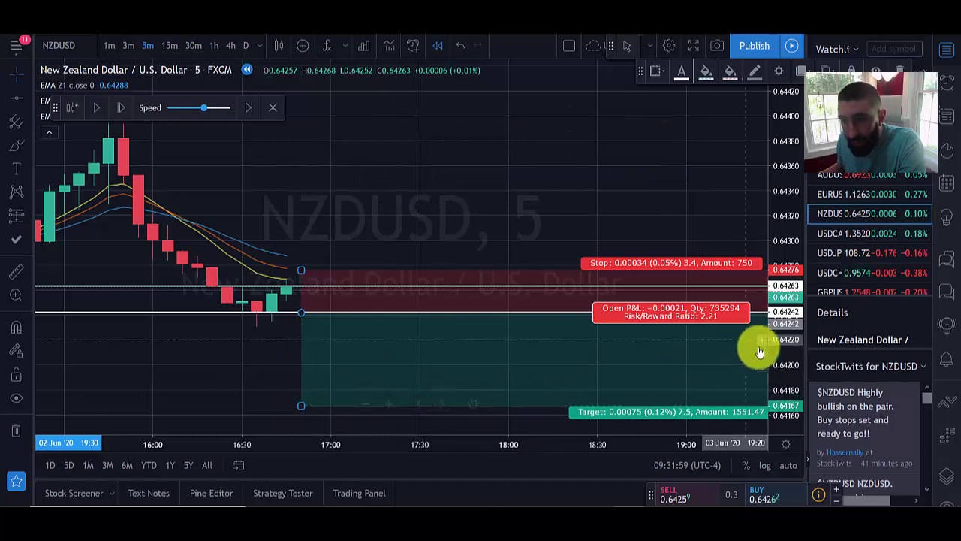
{"action": "left_click_drag", "start_coordinate": [784, 364], "coordinate": [788, 413]}
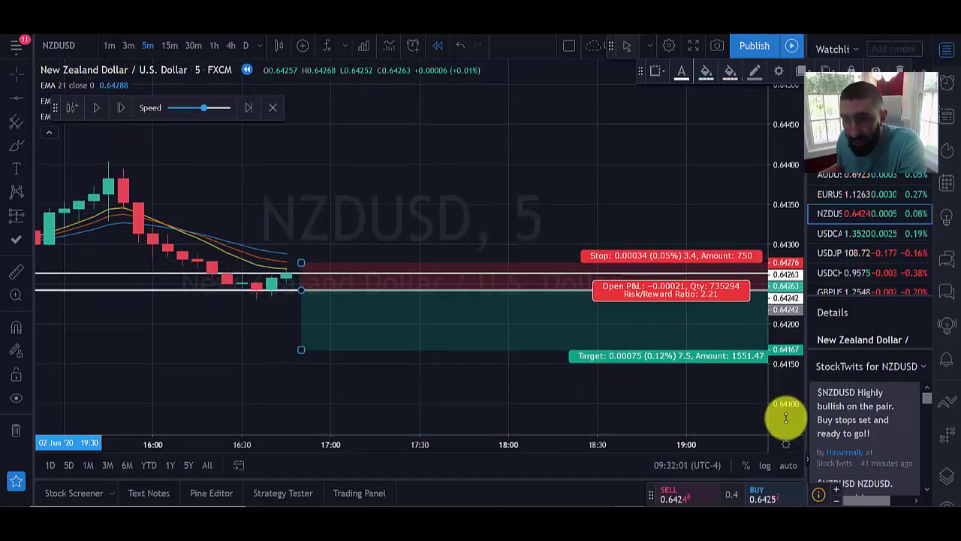
{"action": "left_click_drag", "start_coordinate": [298, 344], "coordinate": [300, 365]}
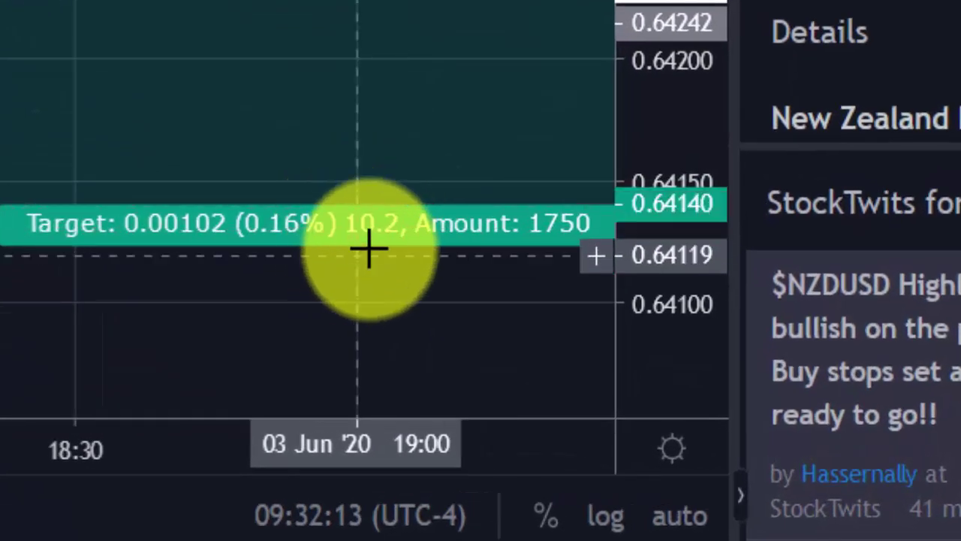
{"action": "left_click_drag", "start_coordinate": [368, 248], "coordinate": [368, 249]}
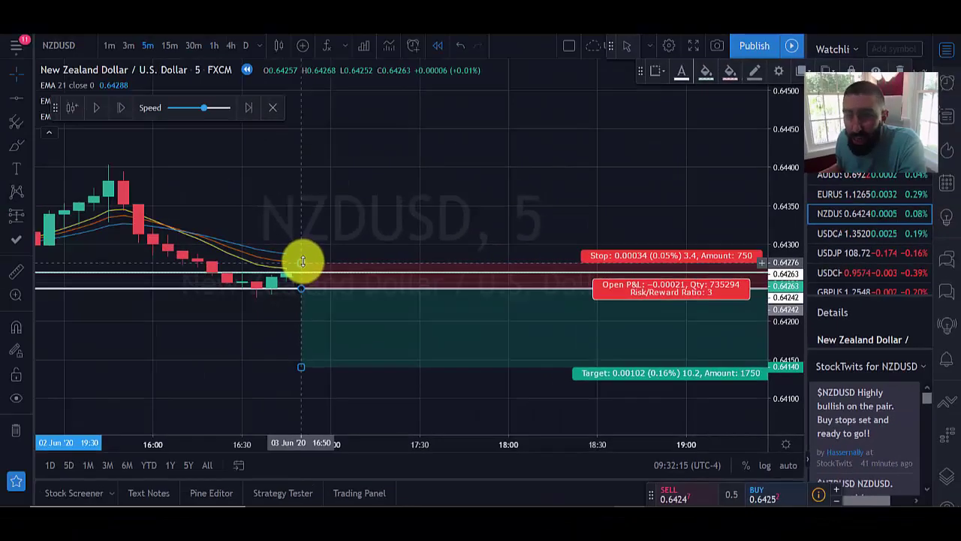
{"action": "left_click_drag", "start_coordinate": [301, 259], "coordinate": [305, 208]}
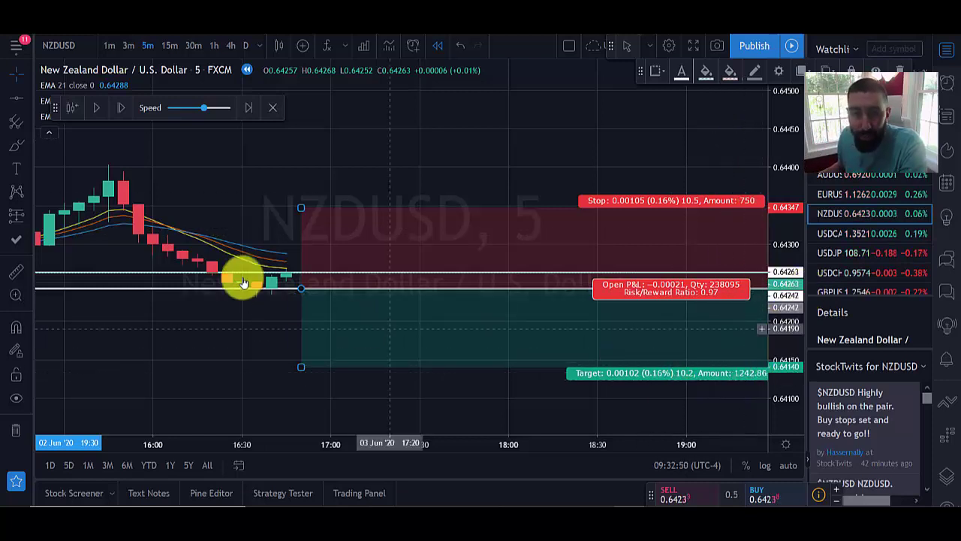
{"action": "left_click_drag", "start_coordinate": [784, 161], "coordinate": [770, 112]}
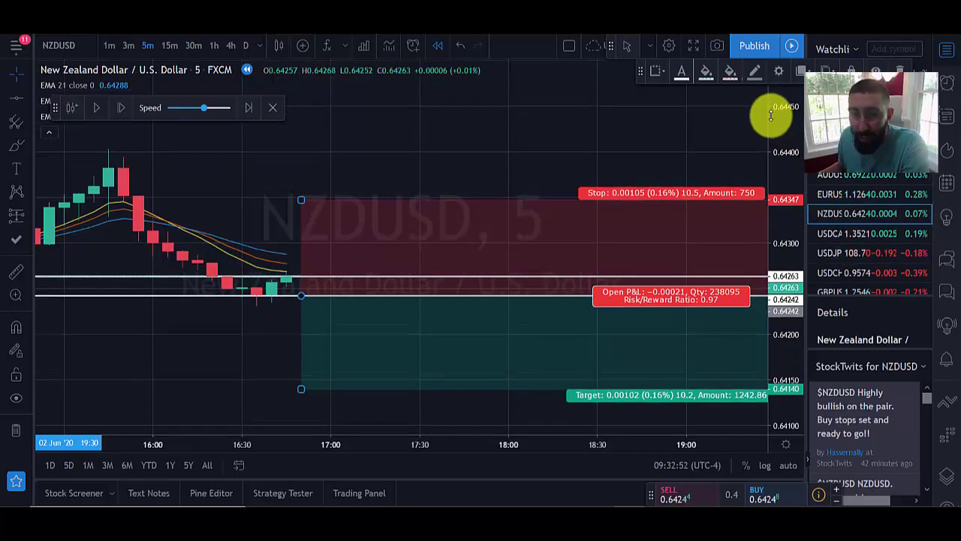
- Advance the replay bar by bar to the 19:40 candle to follow the short position
{"action": "left_click", "coordinate": [120, 109]}
{"action": "left_click", "coordinate": [120, 108]}
{"action": "left_click", "coordinate": [120, 108]}
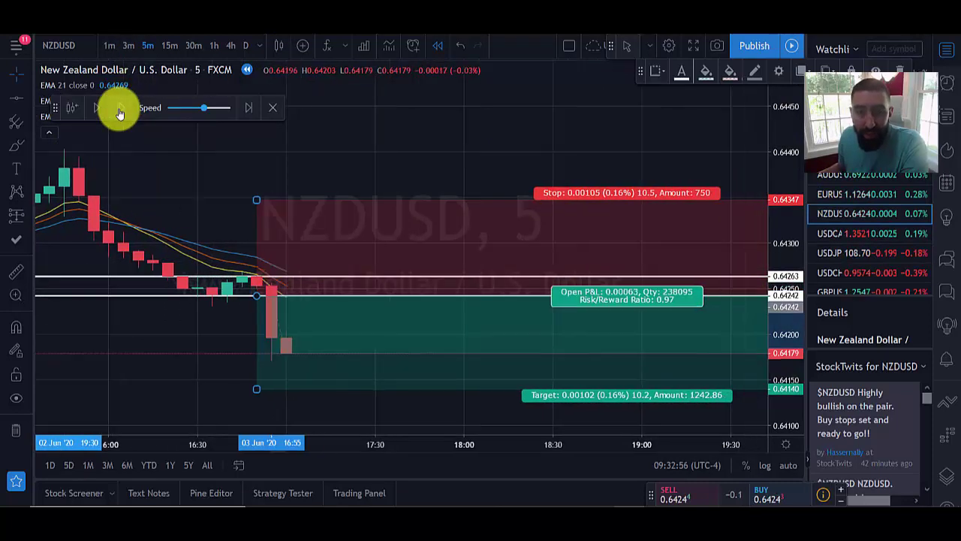
{"action": "left_click", "coordinate": [120, 109]}
{"action": "left_click", "coordinate": [119, 108]}
{"action": "left_click", "coordinate": [119, 109]}
{"action": "left_click", "coordinate": [119, 108]}
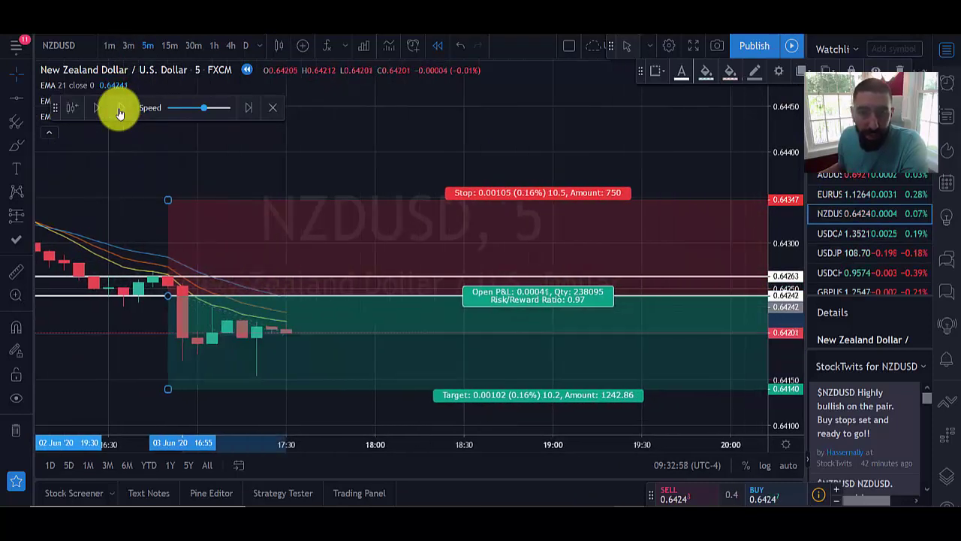
{"action": "left_click", "coordinate": [119, 108]}
{"action": "left_click", "coordinate": [119, 109]}
{"action": "left_click", "coordinate": [120, 109]}
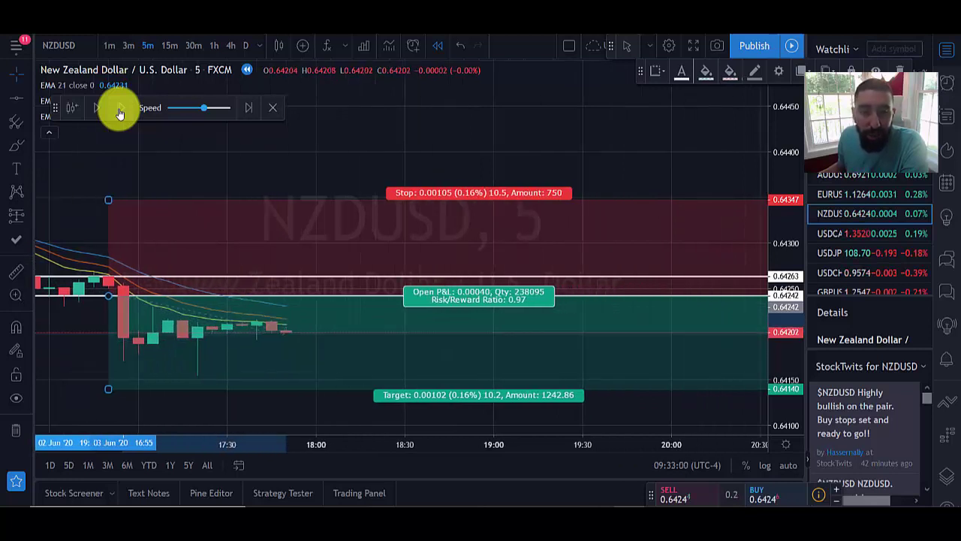
{"action": "left_click", "coordinate": [119, 109]}
{"action": "left_click", "coordinate": [119, 109]}
{"action": "left_click", "coordinate": [120, 109]}
{"action": "left_click", "coordinate": [119, 109]}
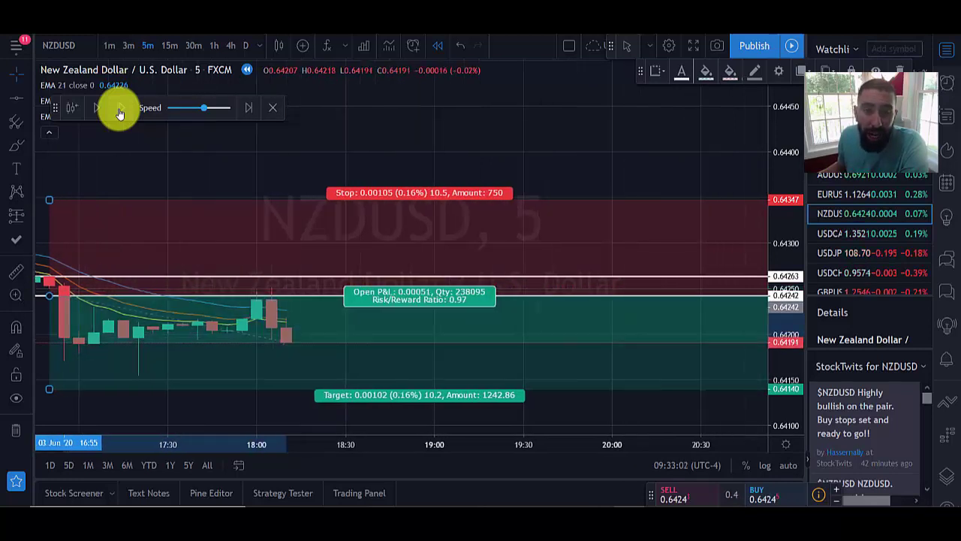
{"action": "left_click", "coordinate": [119, 108]}
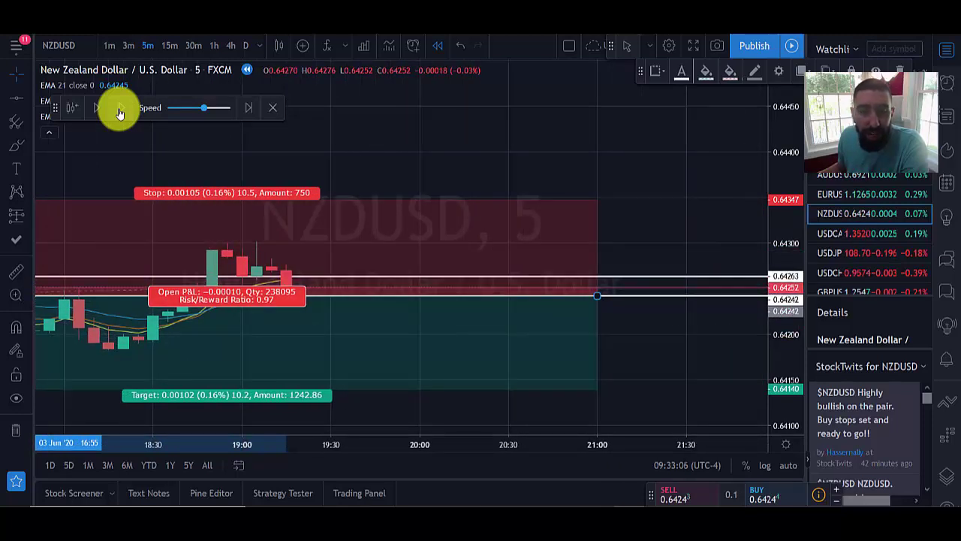
{"action": "left_click", "coordinate": [119, 109]}
{"action": "left_click", "coordinate": [119, 109]}
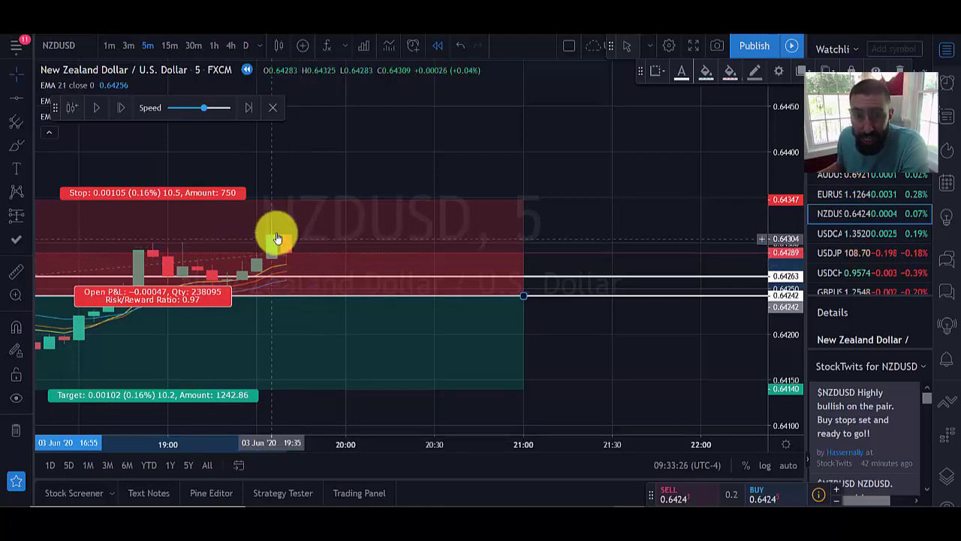
- Advance the replay bar by bar to the 20:25 candle, past the short position's 0.64140 target
{"action": "left_click", "coordinate": [120, 109]}
{"action": "left_click", "coordinate": [120, 110]}
{"action": "left_click", "coordinate": [119, 110]}
{"action": "left_click", "coordinate": [120, 109]}
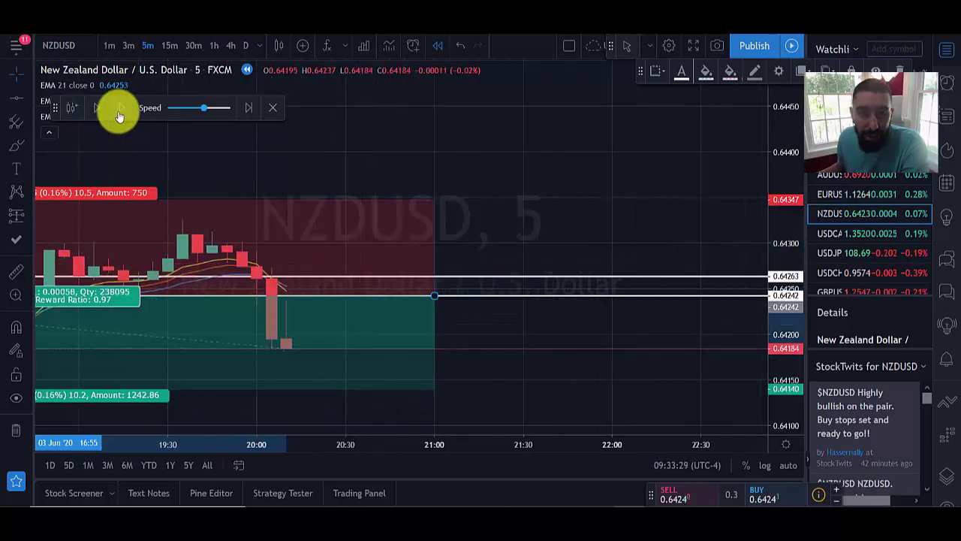
{"action": "left_click", "coordinate": [119, 110]}
{"action": "left_click", "coordinate": [119, 109]}
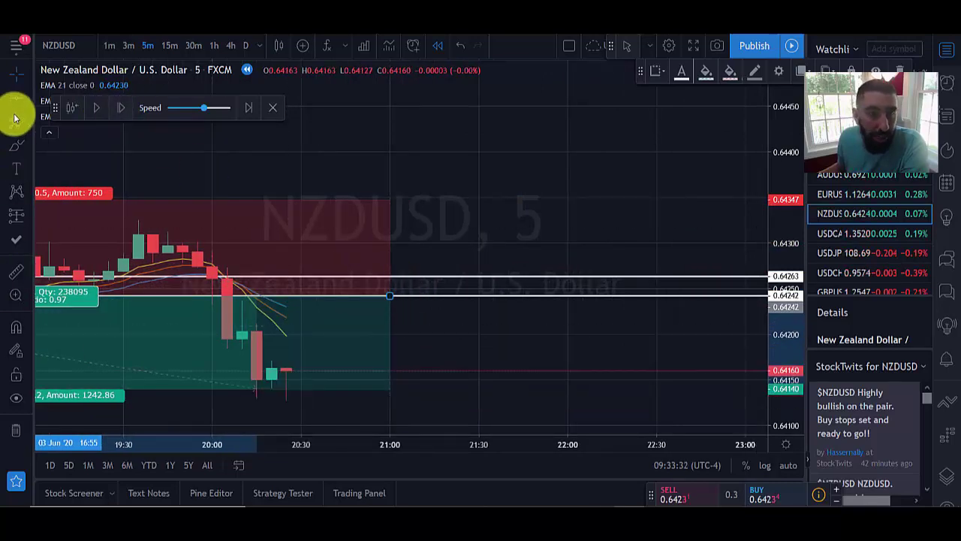
- Circle the candles that reach the 0.64140 target with the green brush and exit the bar replay
{"action": "left_click", "coordinate": [15, 145]}
{"action": "left_click_drag", "start_coordinate": [248, 367], "coordinate": [263, 375]}
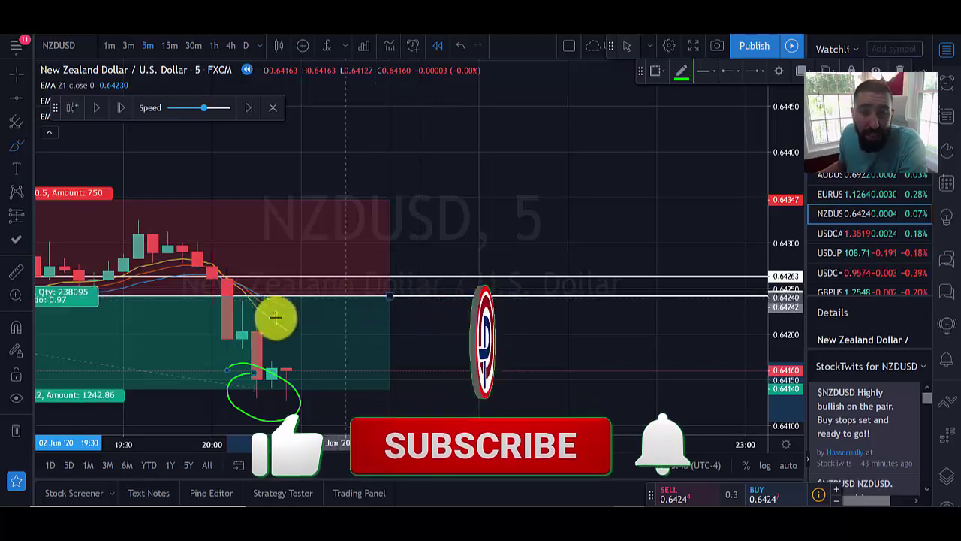
{"action": "scroll", "coordinate": [467, 417], "scroll_direction": "up", "scroll_amount": 4}
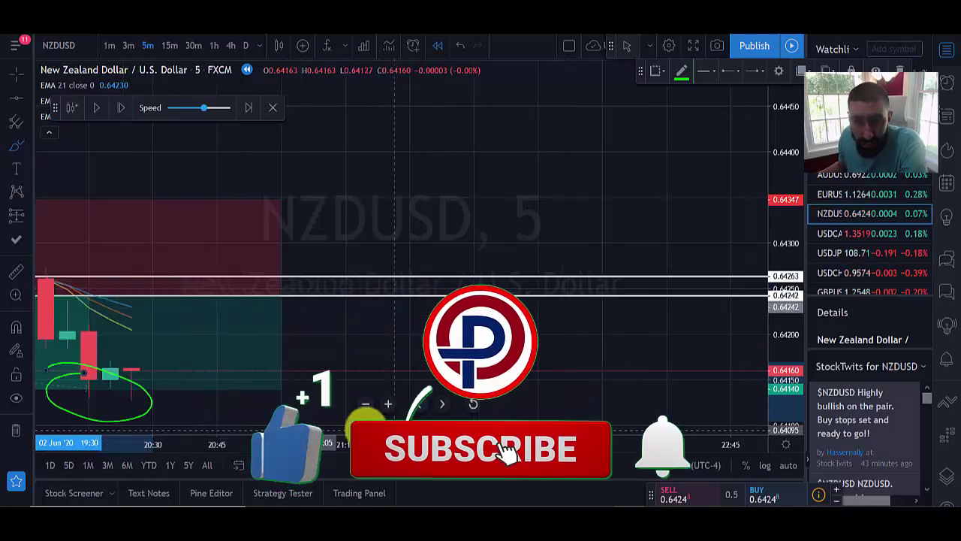
{"action": "scroll", "coordinate": [405, 301], "scroll_direction": "down", "scroll_amount": 6}
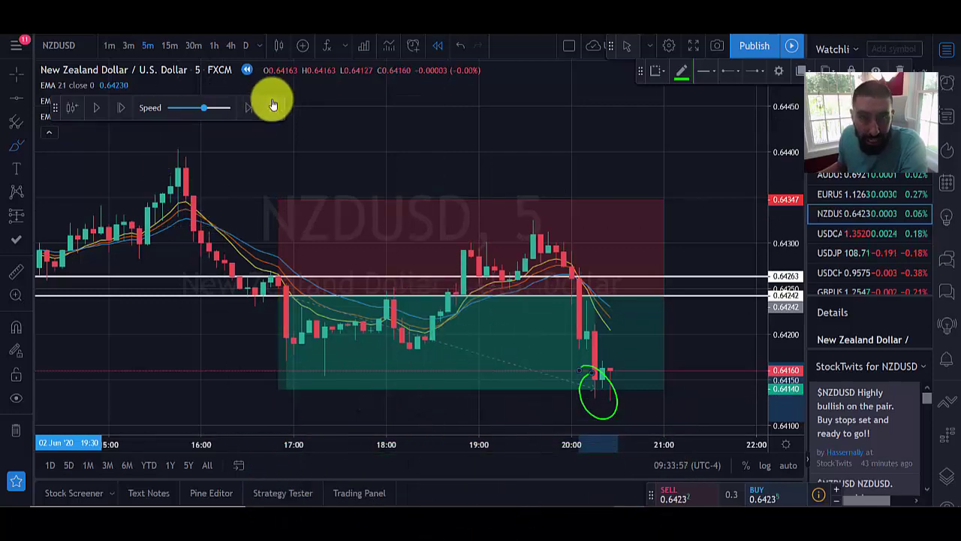
{"action": "left_click", "coordinate": [273, 107]}
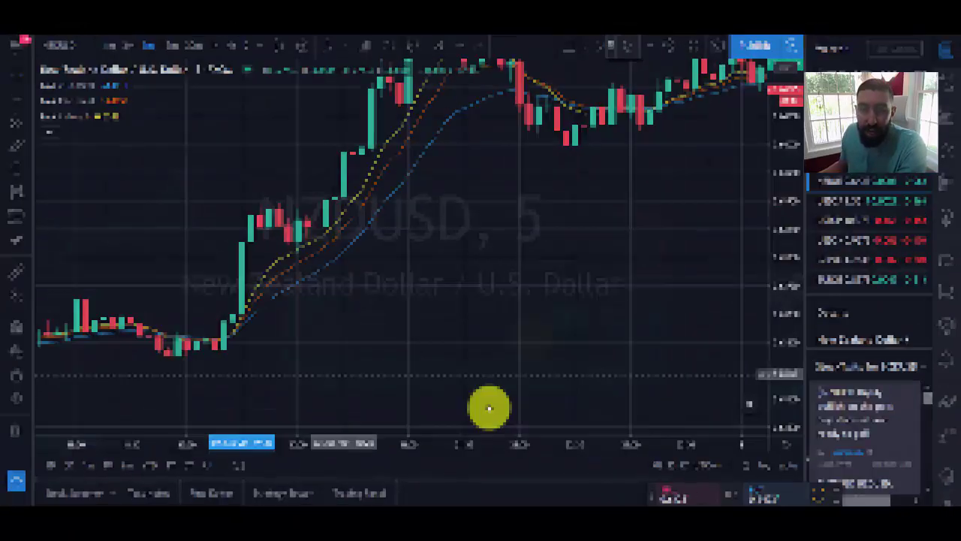
- Examine the 2 June candles and the spacing of the three EMAs before and after the 19:30 upward move
{"action": "left_click_drag", "start_coordinate": [376, 346], "coordinate": [291, 343]}
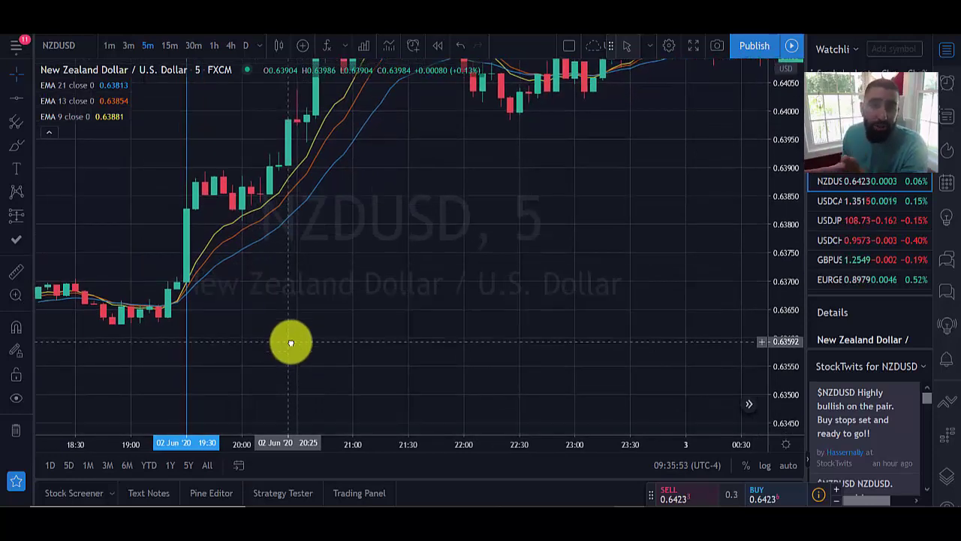
{"action": "left_click_drag", "start_coordinate": [298, 341], "coordinate": [389, 368]}
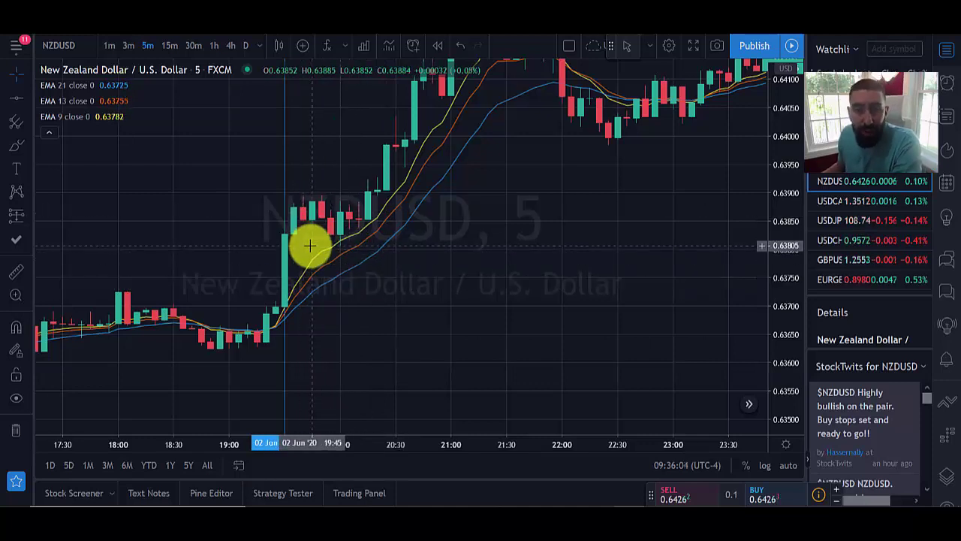
{"action": "left_click_drag", "start_coordinate": [215, 326], "coordinate": [391, 311]}
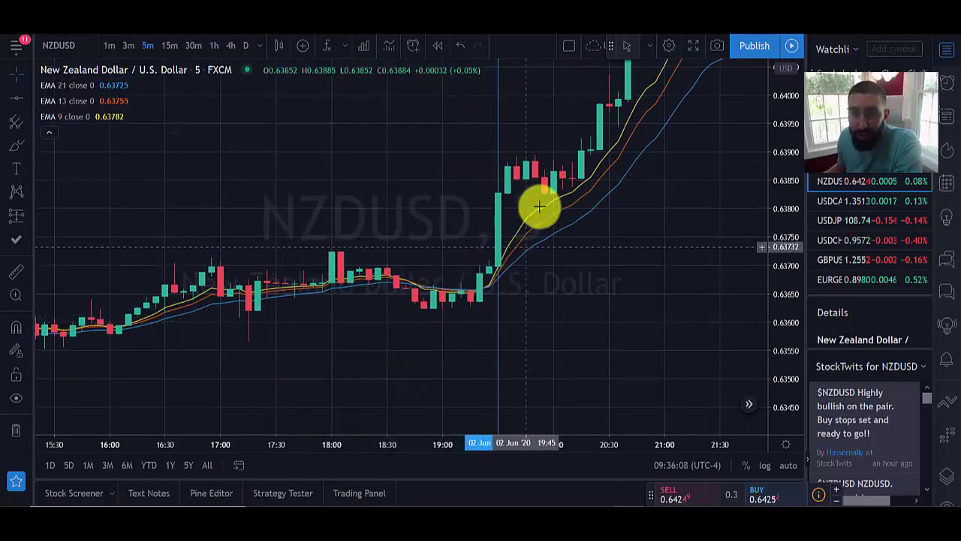
{"action": "left_click_drag", "start_coordinate": [247, 371], "coordinate": [460, 324]}
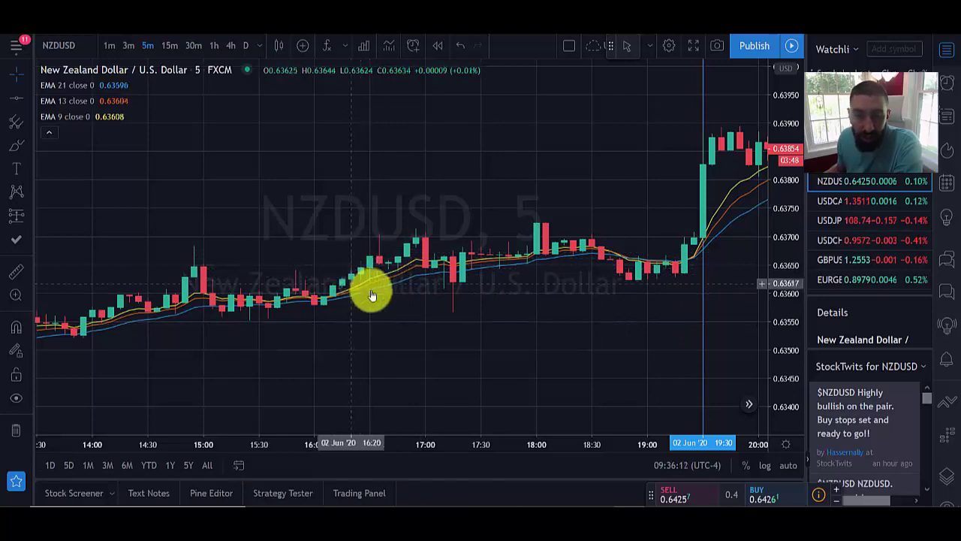
{"action": "left_click_drag", "start_coordinate": [225, 323], "coordinate": [427, 315]}
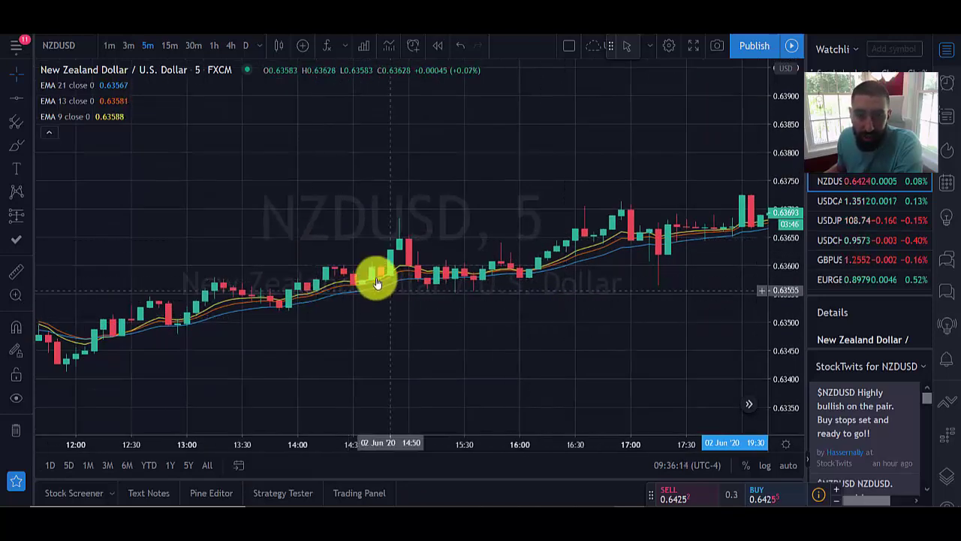
{"action": "left_click_drag", "start_coordinate": [313, 376], "coordinate": [455, 347]}
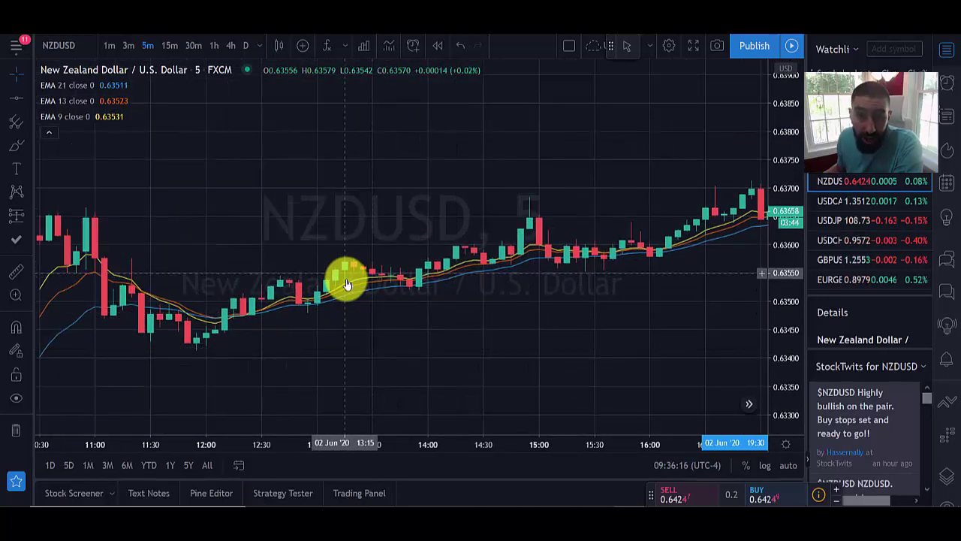
{"action": "left_click_drag", "start_coordinate": [242, 354], "coordinate": [232, 272]}
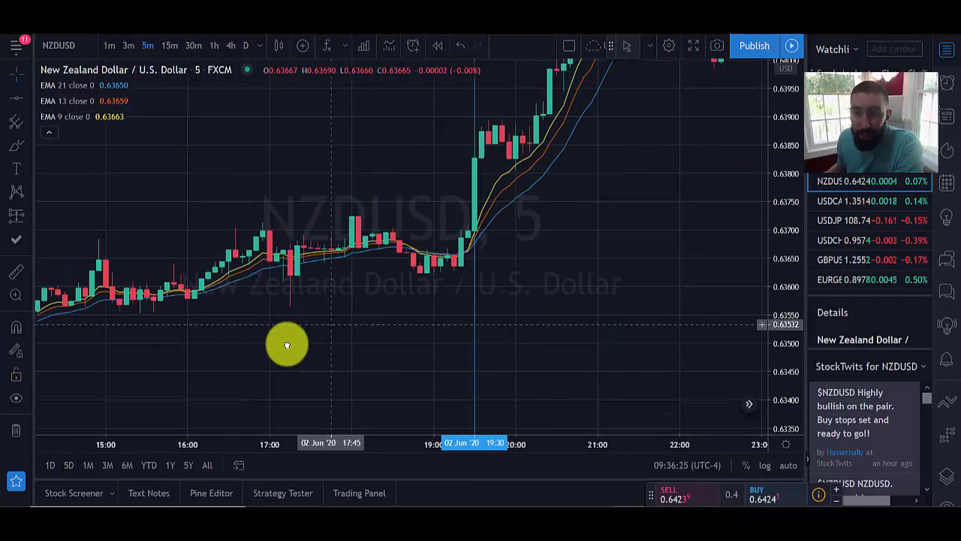
{"action": "left_click_drag", "start_coordinate": [286, 345], "coordinate": [224, 341]}
{"action": "left_click_drag", "start_coordinate": [528, 230], "coordinate": [490, 225]}
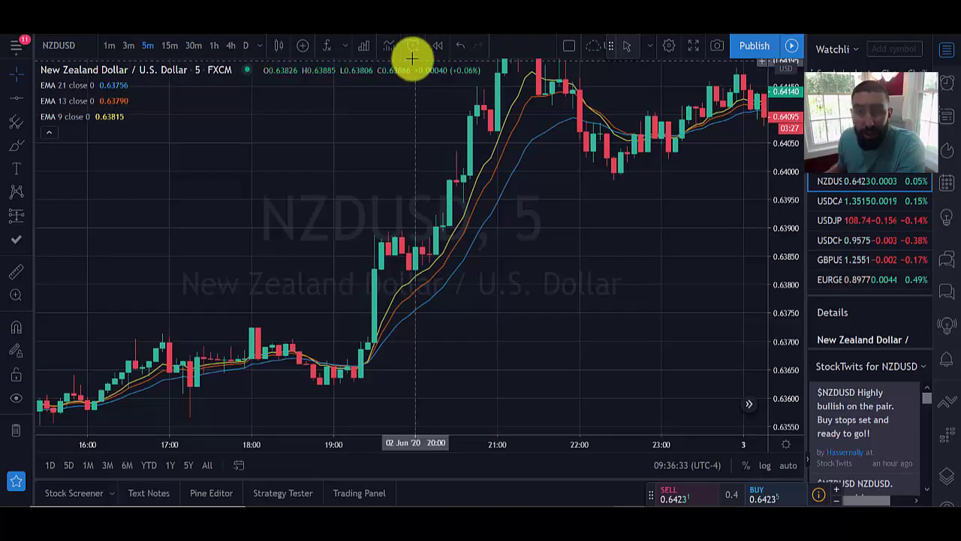
- Restart the bar replay from about 19:40 on 2 June and advance it to the 20:00 candle
{"action": "left_click", "coordinate": [441, 45]}
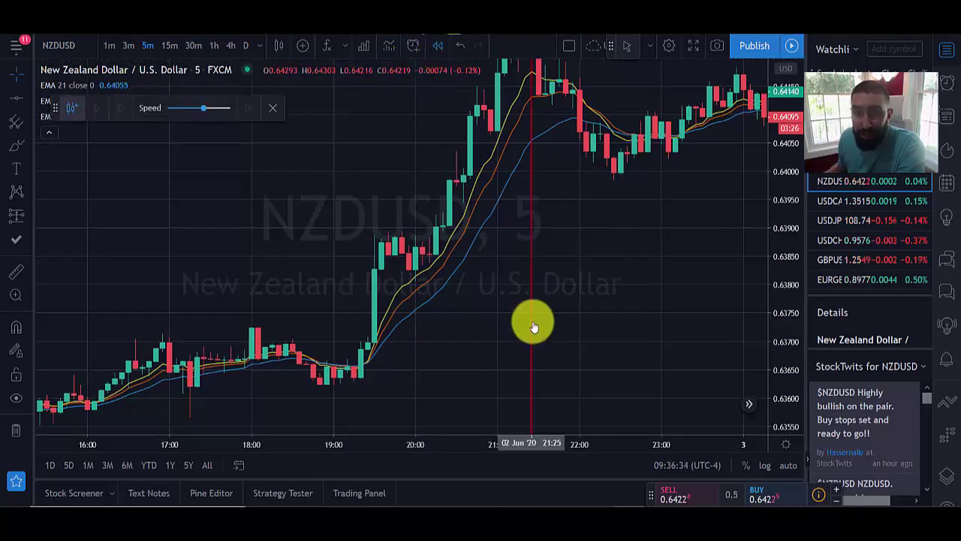
{"action": "left_click", "coordinate": [396, 288]}
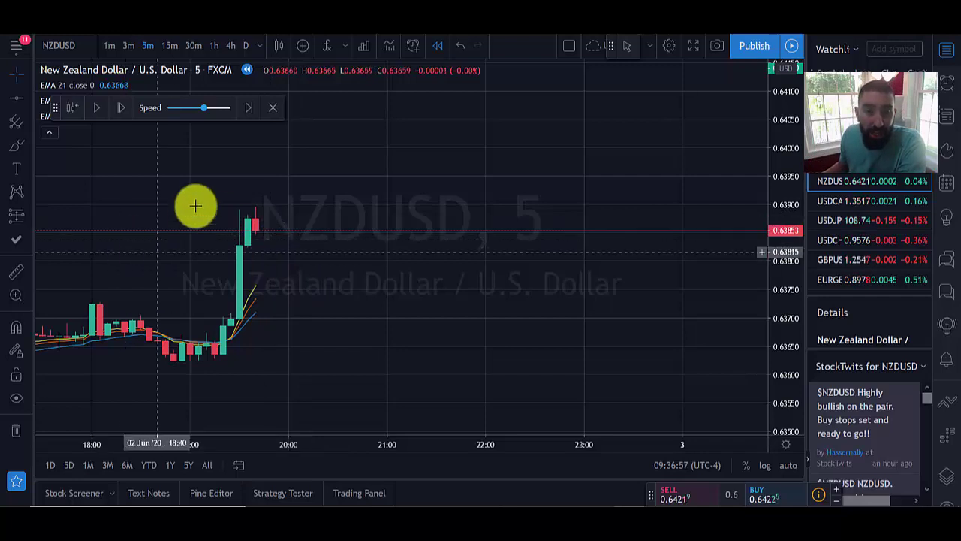
{"action": "left_click", "coordinate": [125, 113]}
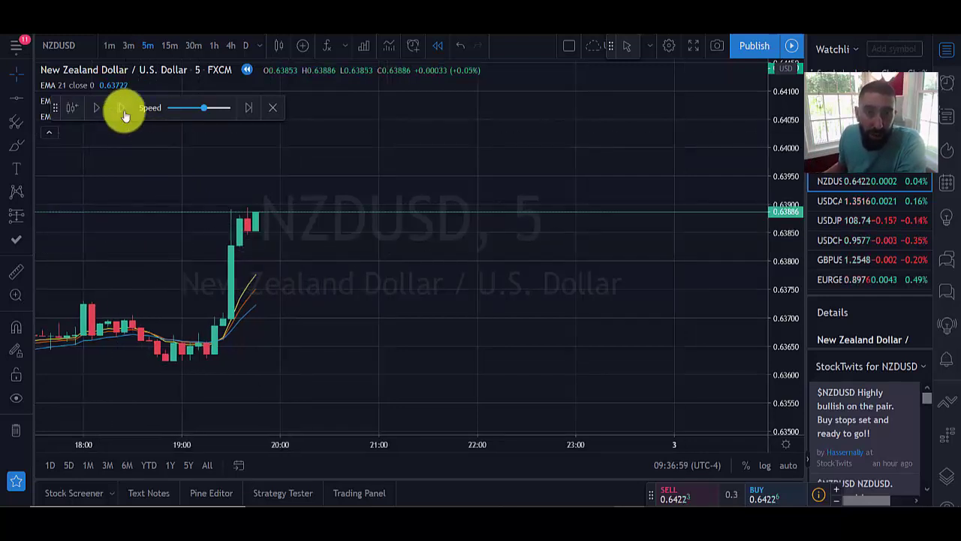
{"action": "left_click", "coordinate": [124, 113]}
{"action": "left_click", "coordinate": [125, 112]}
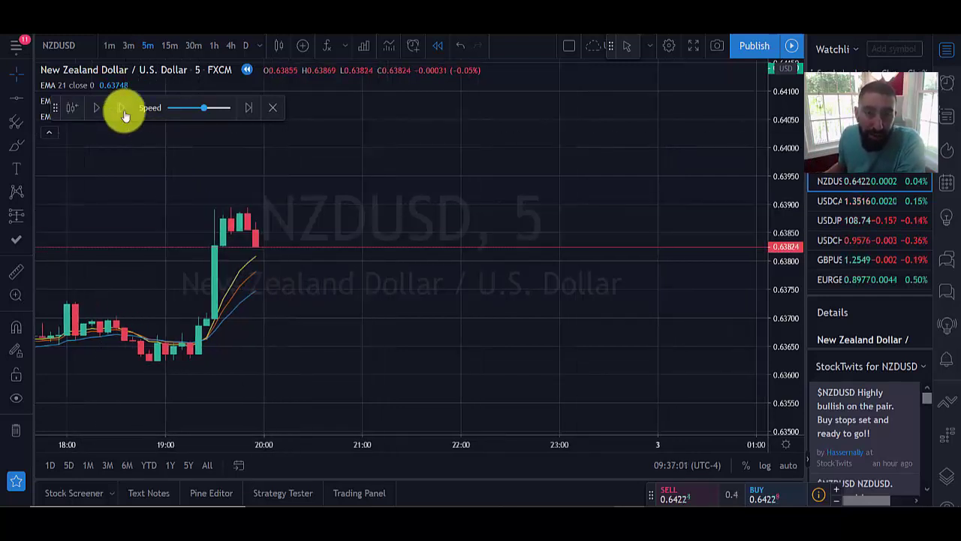
{"action": "left_click", "coordinate": [124, 113]}
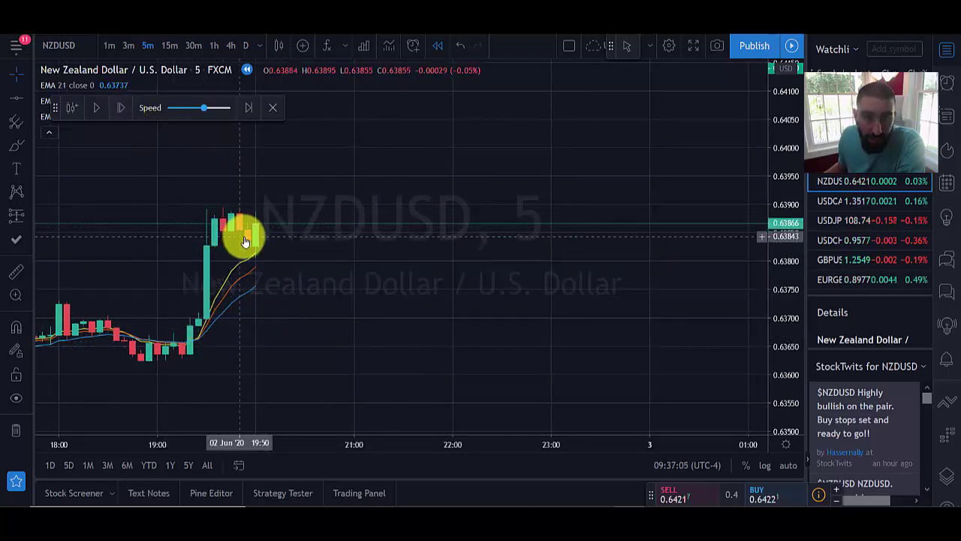
- Draw horizontal lines at 0.63825 and 0.63885 along the lower and upper edges of the pullback candles
{"action": "key", "text": "shift+Right"}
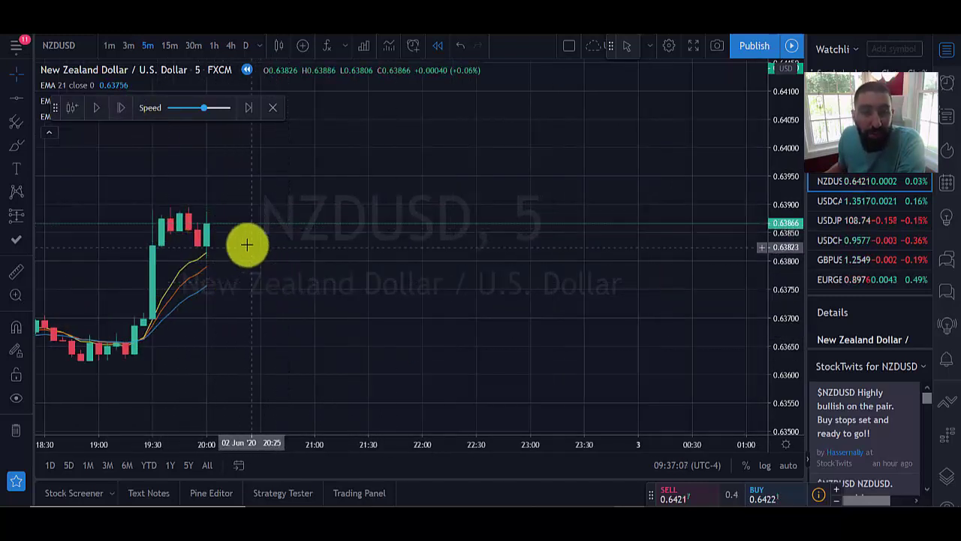
{"action": "left_click_drag", "start_coordinate": [233, 257], "coordinate": [474, 323]}
{"action": "scroll", "coordinate": [474, 324], "scroll_direction": "up", "scroll_amount": 2}
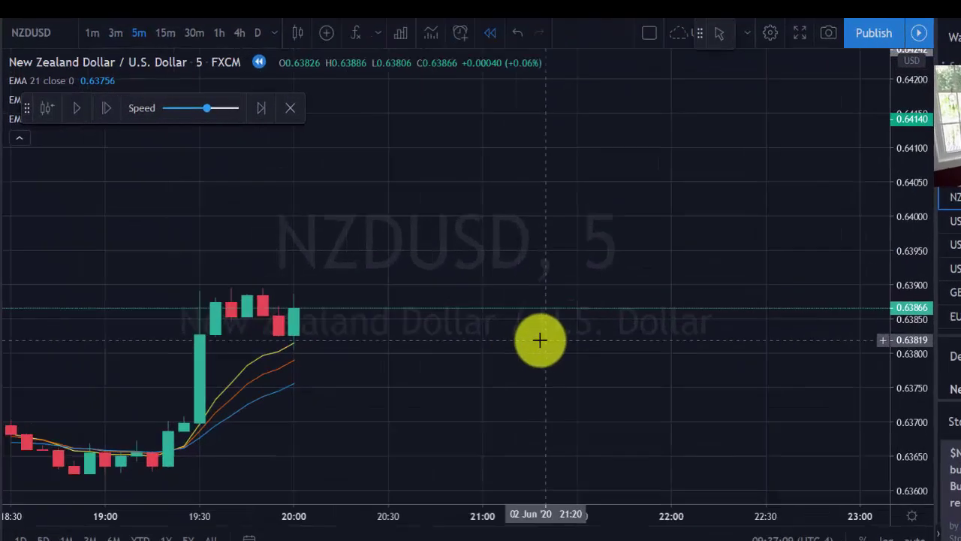
{"action": "left_click_drag", "start_coordinate": [317, 370], "coordinate": [418, 244]}
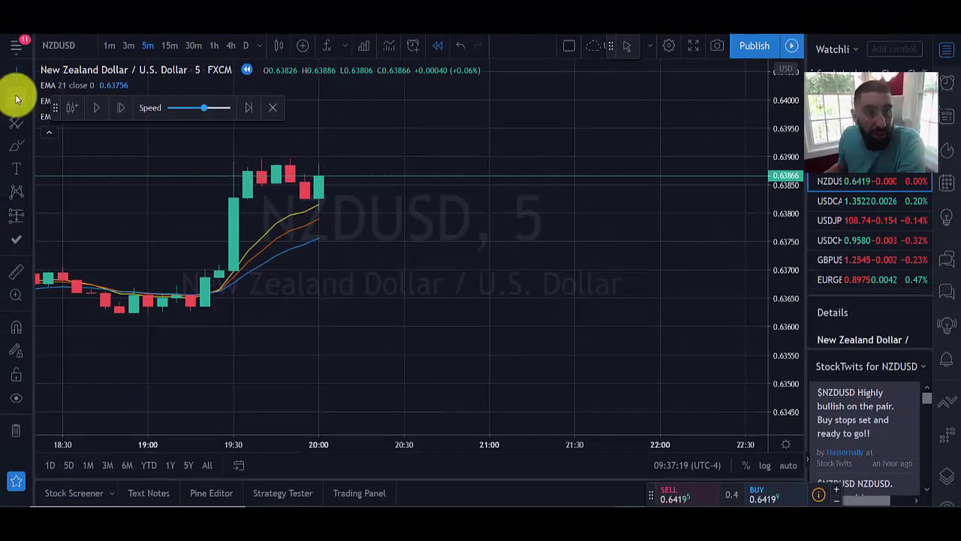
{"action": "left_click", "coordinate": [17, 99]}
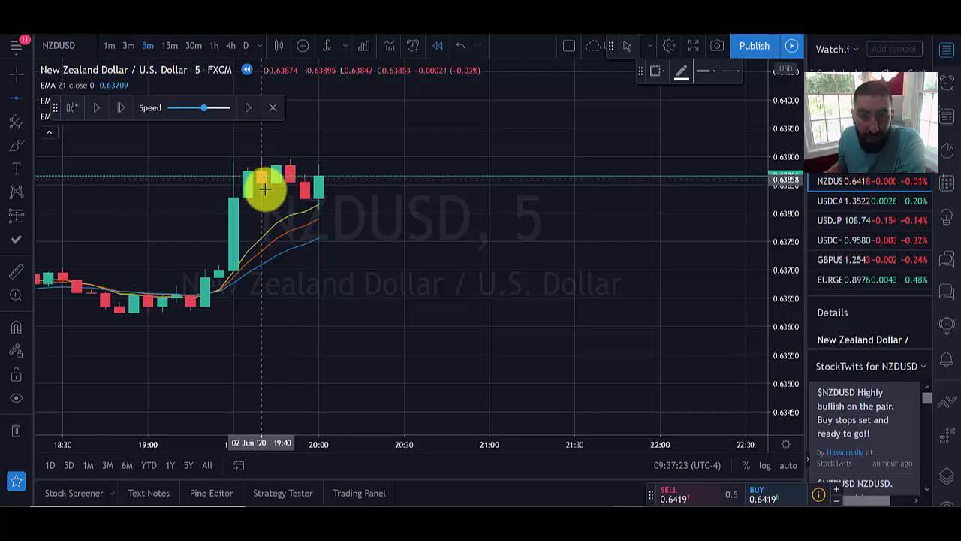
{"action": "left_click", "coordinate": [291, 197]}
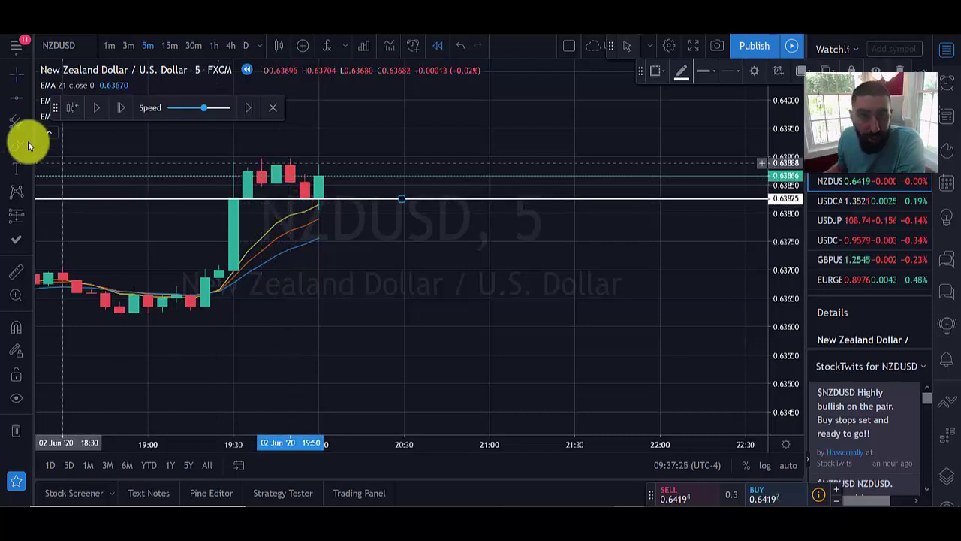
{"action": "left_click", "coordinate": [279, 164]}
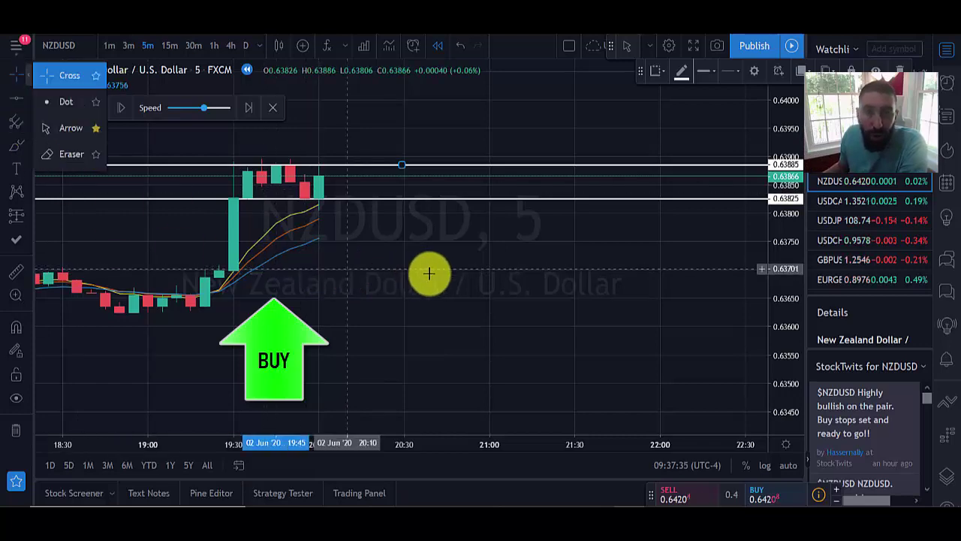
- Place a long position just after the 20:00 candle, with its entry on the 0.63885 horizontal line
{"action": "left_click_drag", "start_coordinate": [429, 273], "coordinate": [381, 331]}
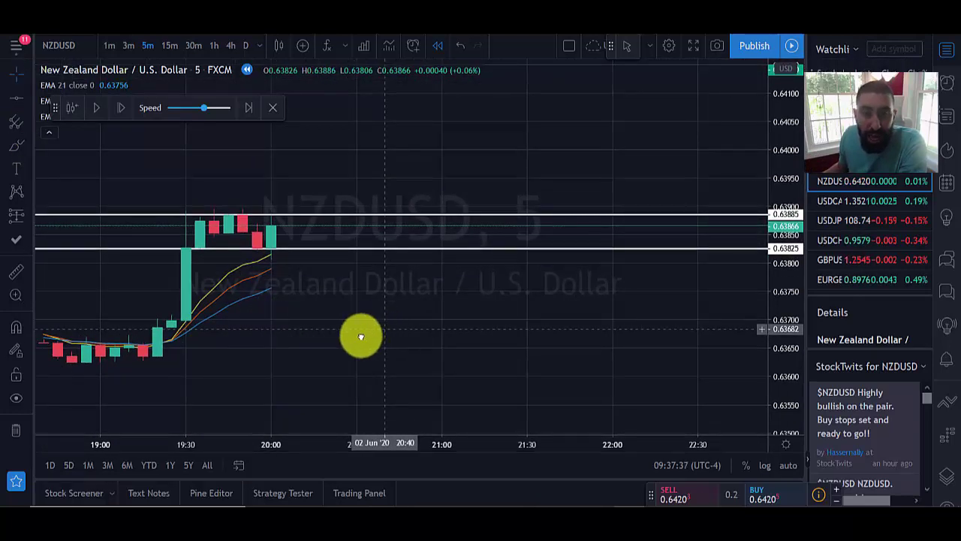
{"action": "left_click", "coordinate": [212, 223]}
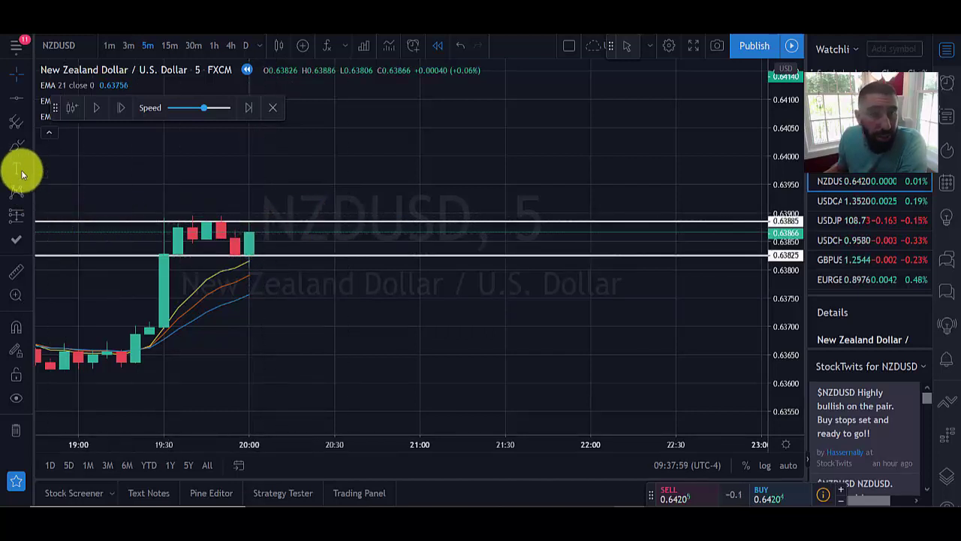
{"action": "left_click", "coordinate": [26, 216]}
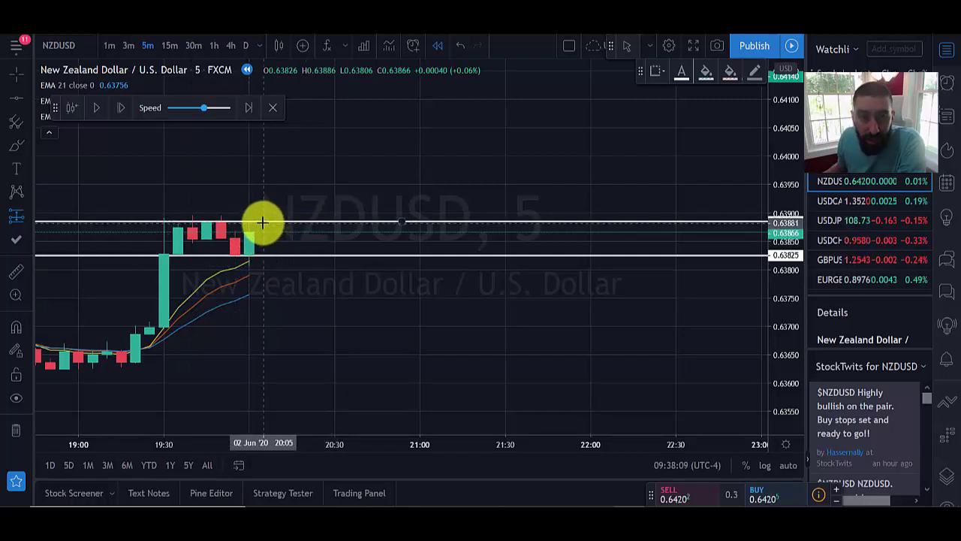
{"action": "left_click", "coordinate": [262, 222]}
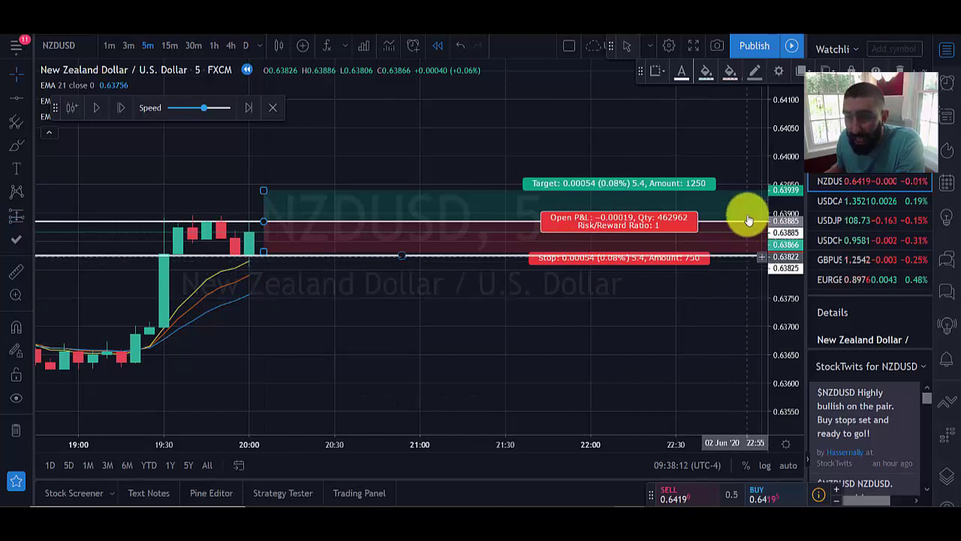
- Adjust the long position's stop to 0.63781, below the pullback range, and its target to 0.63991
{"action": "left_click_drag", "start_coordinate": [262, 189], "coordinate": [262, 153]}
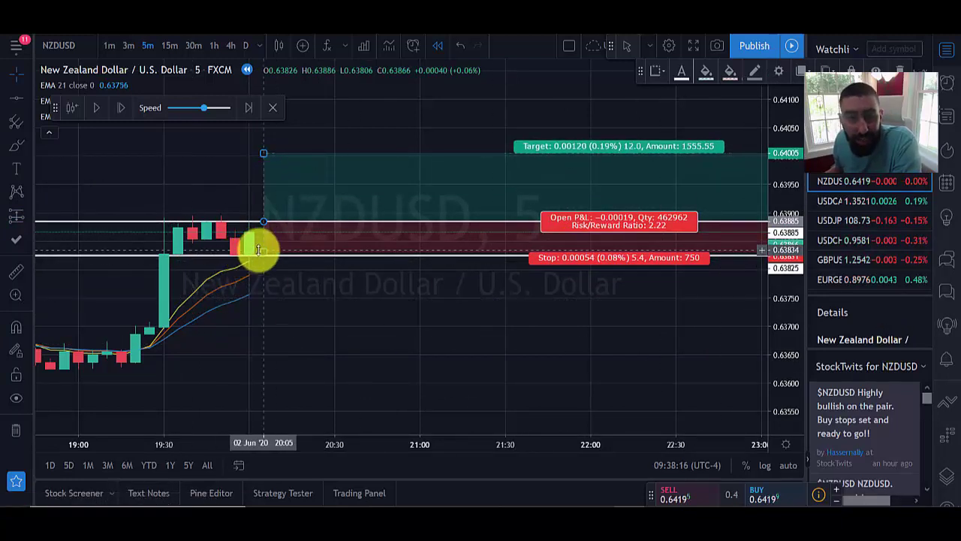
{"action": "left_click_drag", "start_coordinate": [263, 257], "coordinate": [292, 350]}
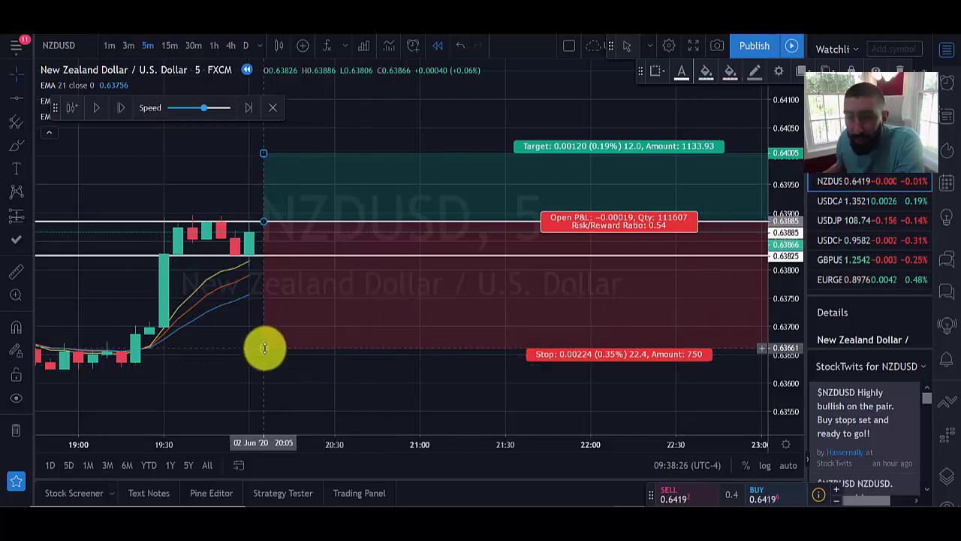
{"action": "left_click_drag", "start_coordinate": [264, 348], "coordinate": [270, 279]}
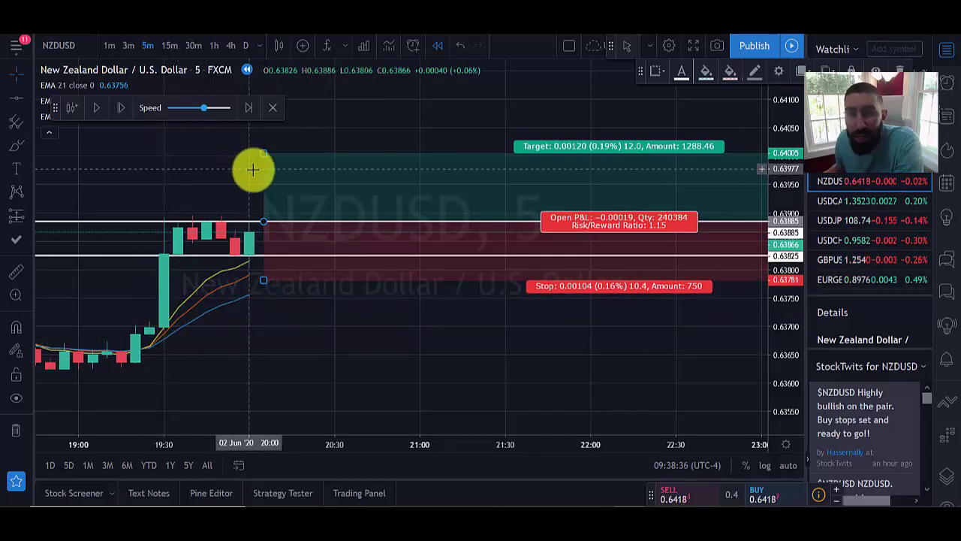
{"action": "left_click_drag", "start_coordinate": [260, 155], "coordinate": [258, 161]}
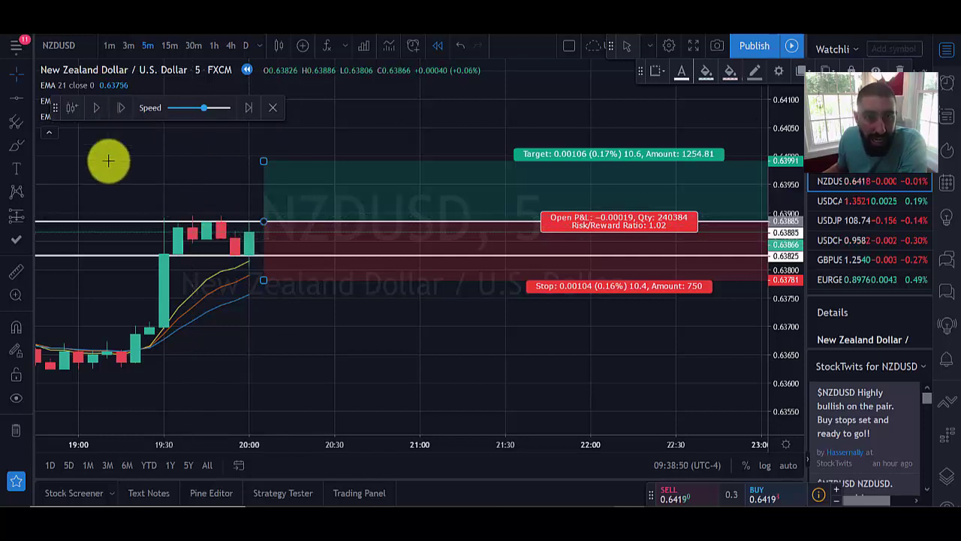
- Advance the bar replay candle by candle from 20:00 to the 20:30 candle to play out the long trade
{"action": "left_click", "coordinate": [120, 108]}
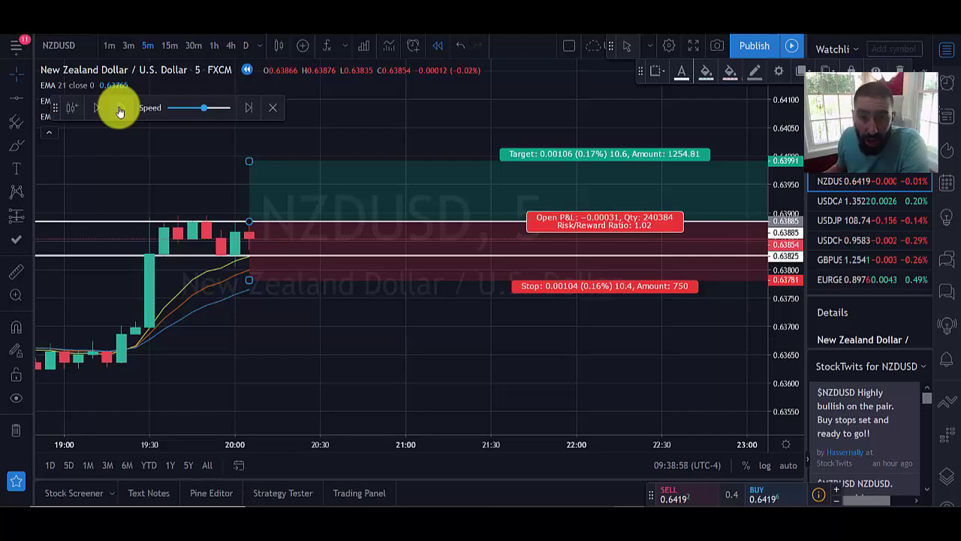
{"action": "left_click", "coordinate": [120, 110]}
{"action": "left_click", "coordinate": [120, 109]}
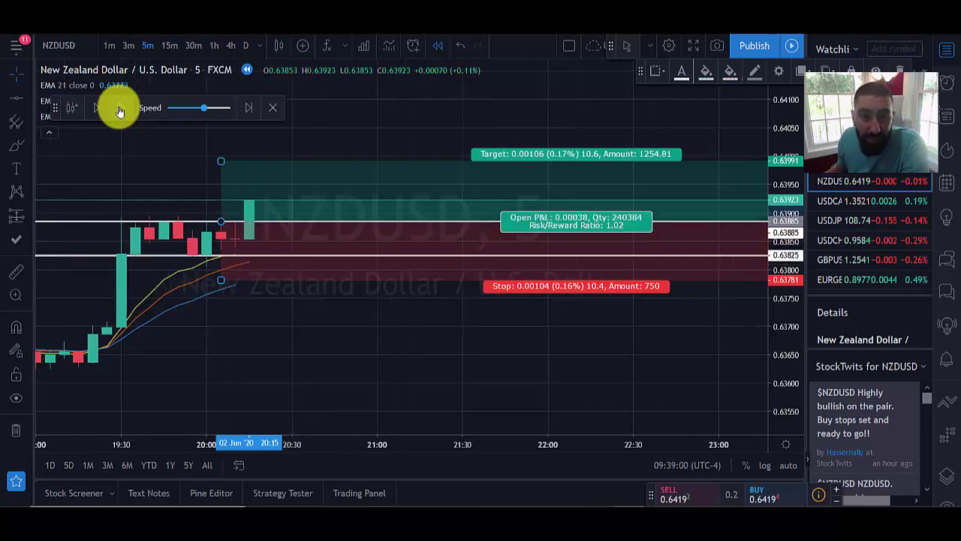
{"action": "left_click", "coordinate": [120, 110]}
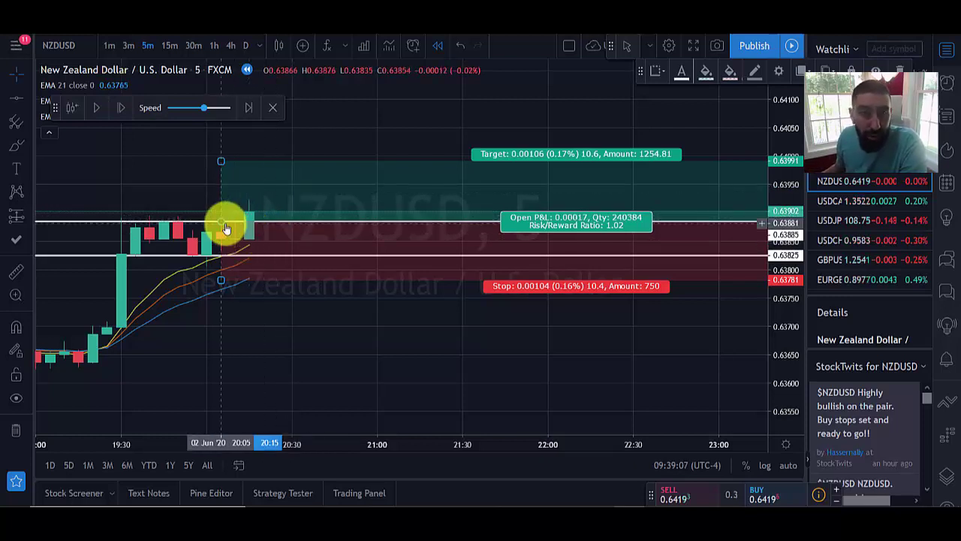
{"action": "left_click", "coordinate": [121, 113]}
{"action": "left_click", "coordinate": [121, 112]}
{"action": "left_click", "coordinate": [121, 112]}
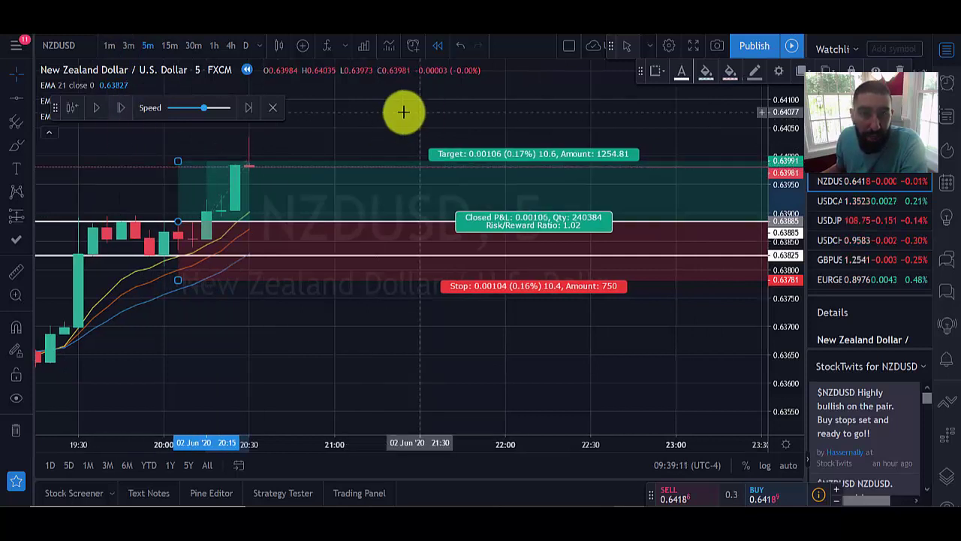
- Mark freehand the spot around the 20:30 candle where price meets the long position's target level
{"action": "left_click", "coordinate": [16, 99]}
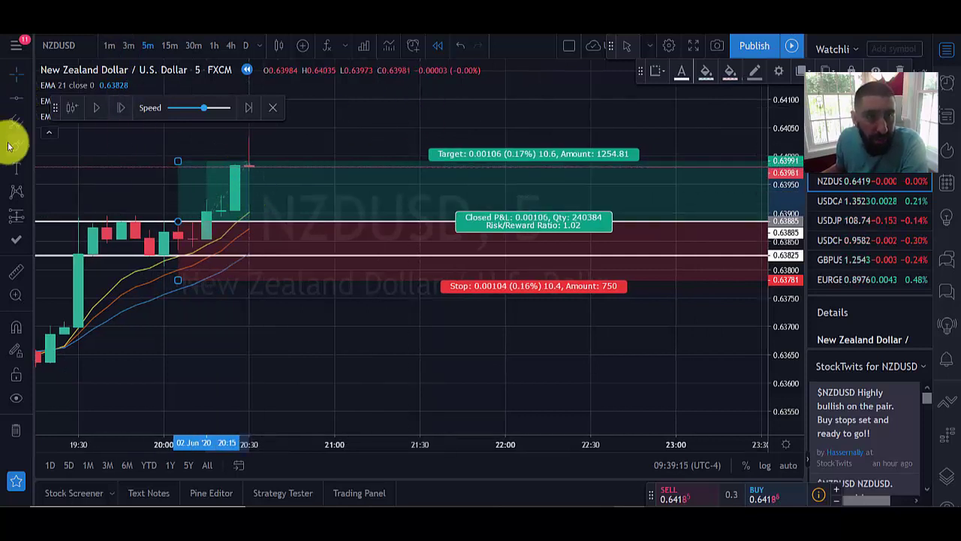
{"action": "mouse_move", "coordinate": [237, 156]}
{"action": "left_mouse_down"}
{"action": "mouse_move", "coordinate": [266, 161]}
{"action": "mouse_move", "coordinate": [249, 157]}
{"action": "left_mouse_up"}
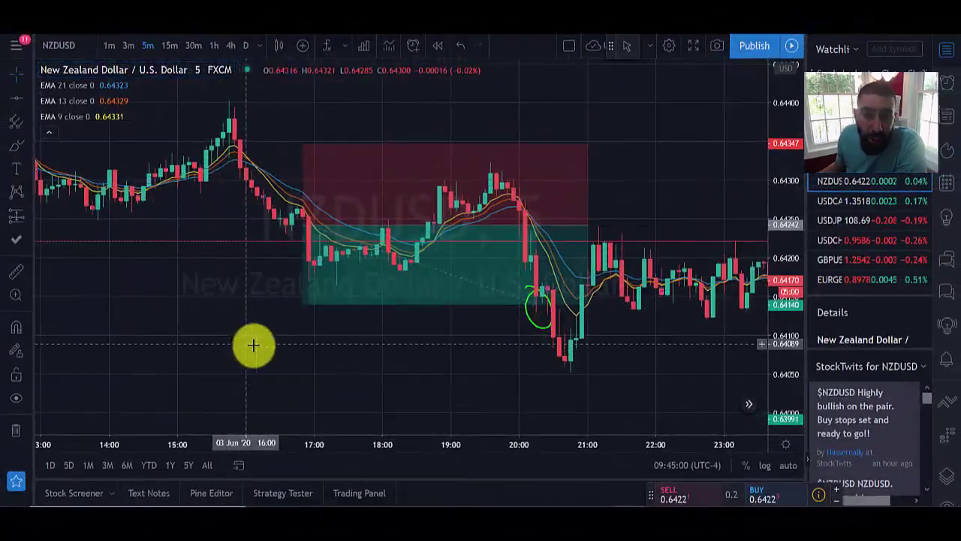
{"action": "left_click_drag", "start_coordinate": [253, 343], "coordinate": [569, 315]}
{"action": "left_click_drag", "start_coordinate": [391, 291], "coordinate": [117, 384]}
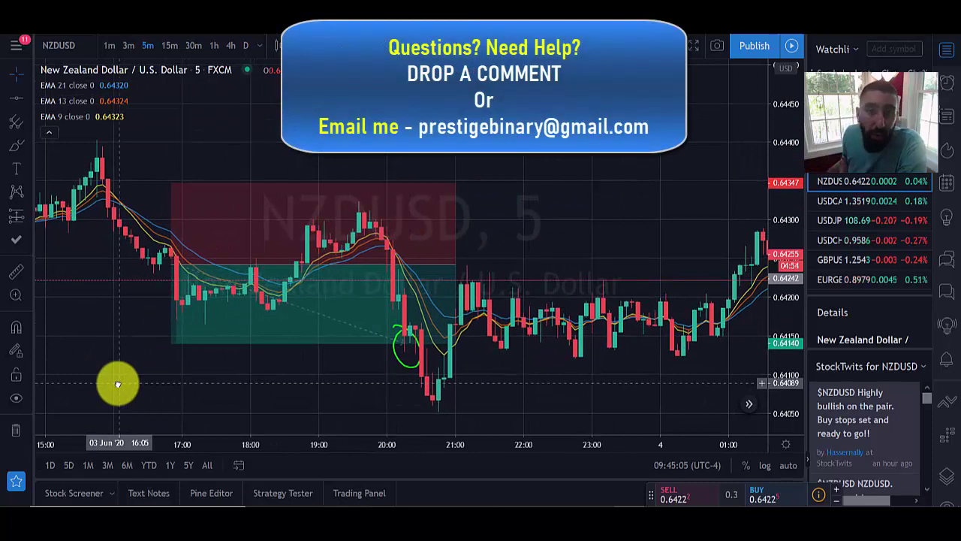